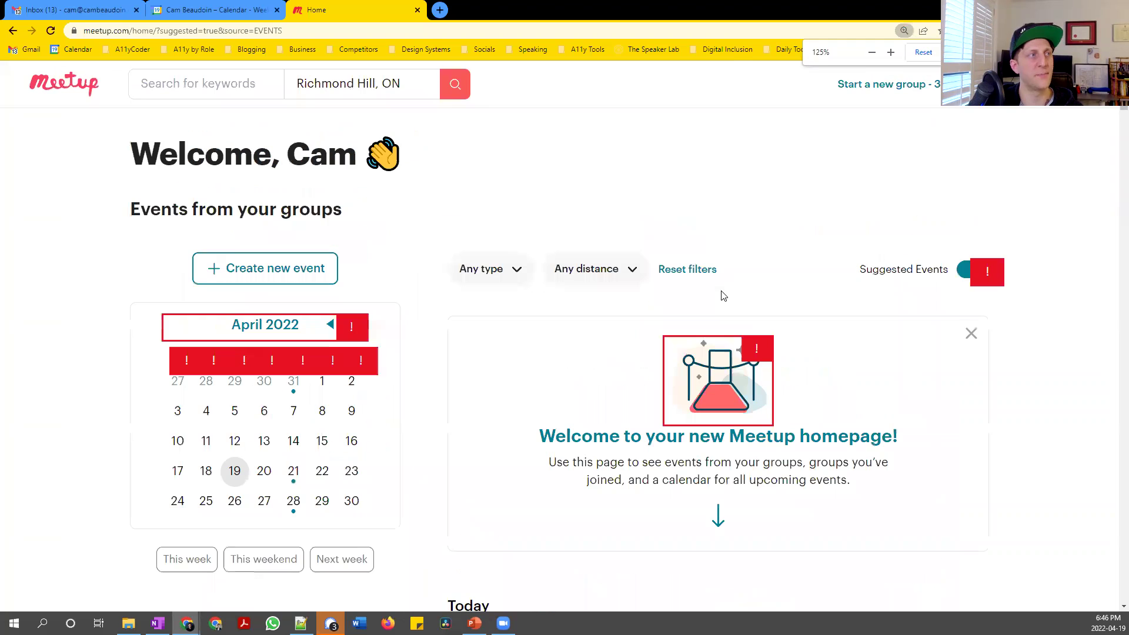
Enlarge the Meetup page zoom, arrange it beside the Accessibility Insights results window, and widen the Meetup window.
{"action": "key", "text": "ctrl+plus"}
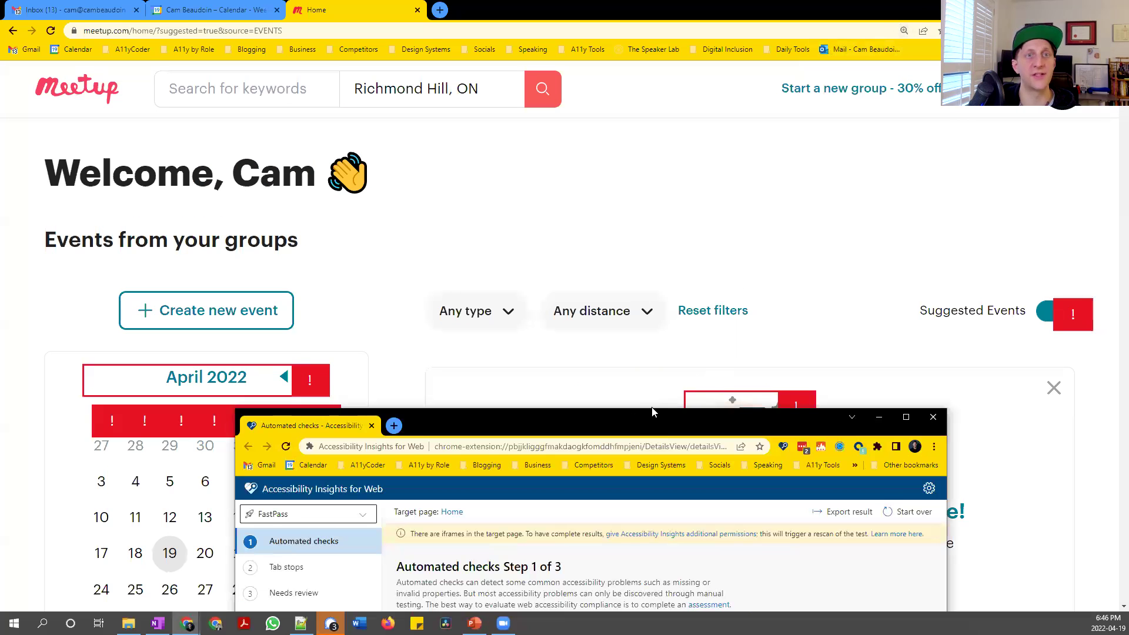
{"action": "left_click_drag", "start_coordinate": [651, 412], "coordinate": [1126, 306]}
{"action": "left_click", "coordinate": [141, 165]}
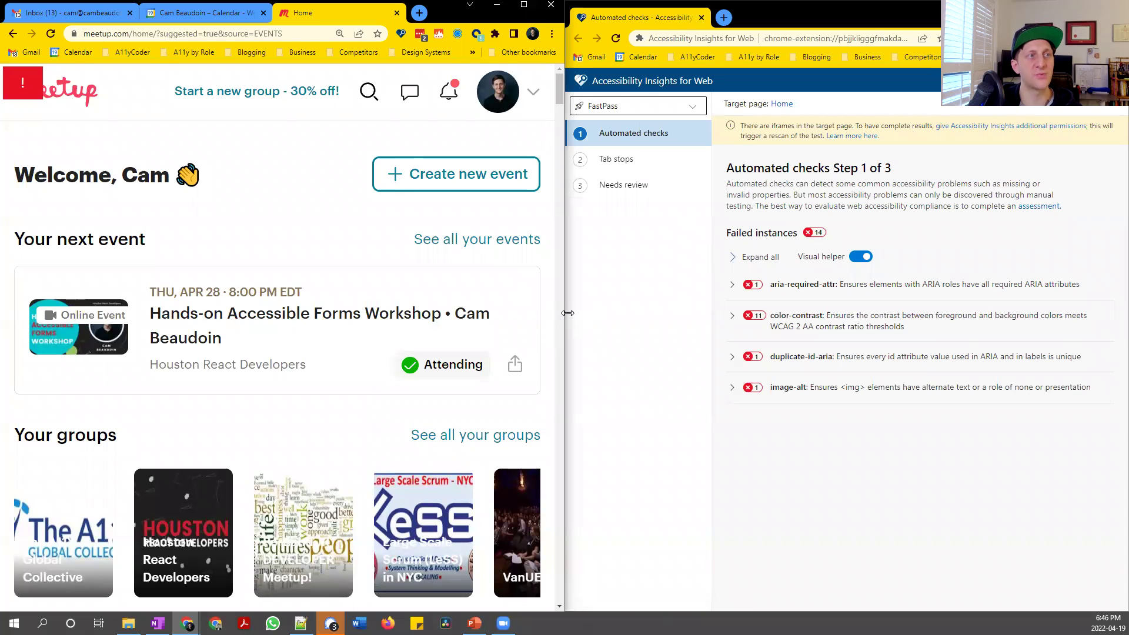
{"action": "left_click_drag", "start_coordinate": [567, 313], "coordinate": [680, 313]}
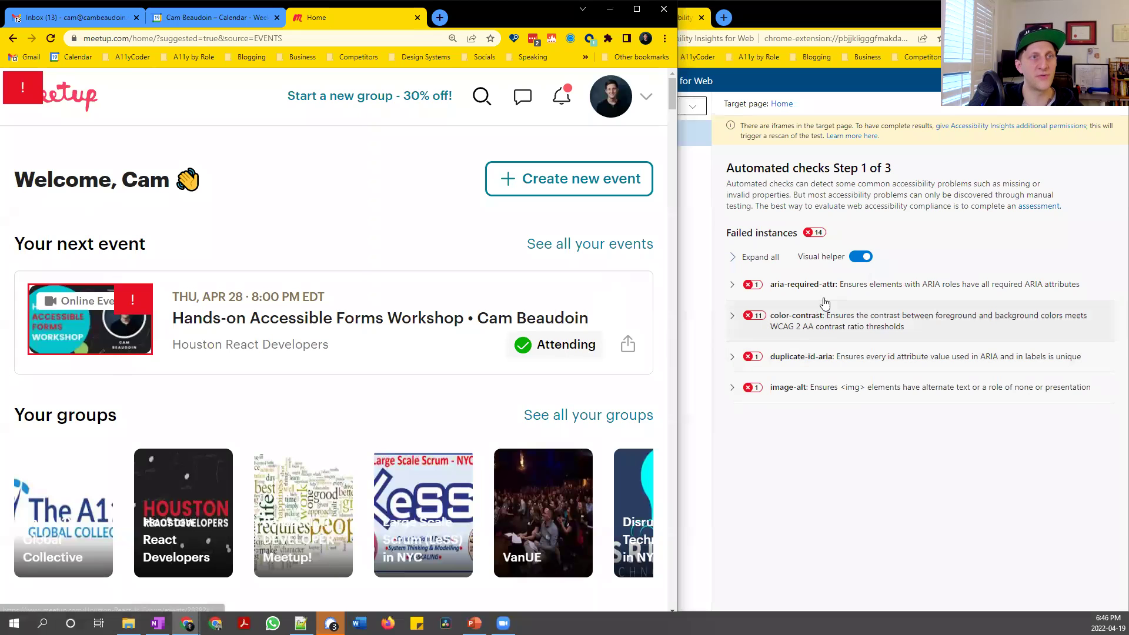
Examine the failure details for the aria-required-attr and color-contrast rules, collapsing each one again.
{"action": "left_click", "coordinate": [733, 285]}
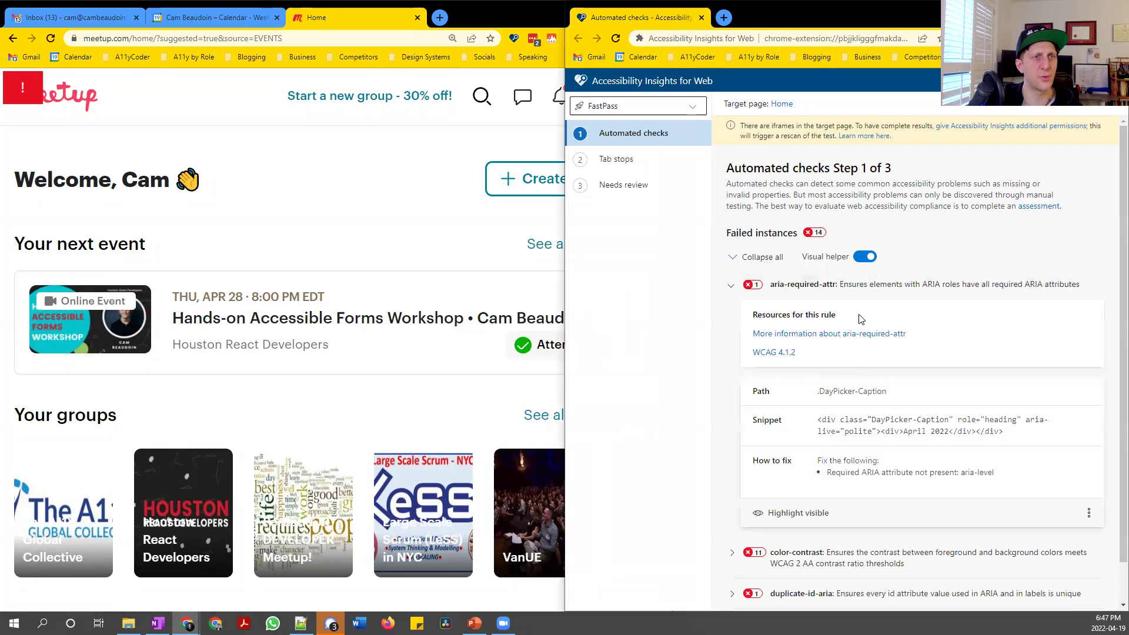
{"action": "scroll", "coordinate": [861, 330], "scroll_direction": "down", "scroll_amount": 1}
{"action": "left_click", "coordinate": [733, 243]}
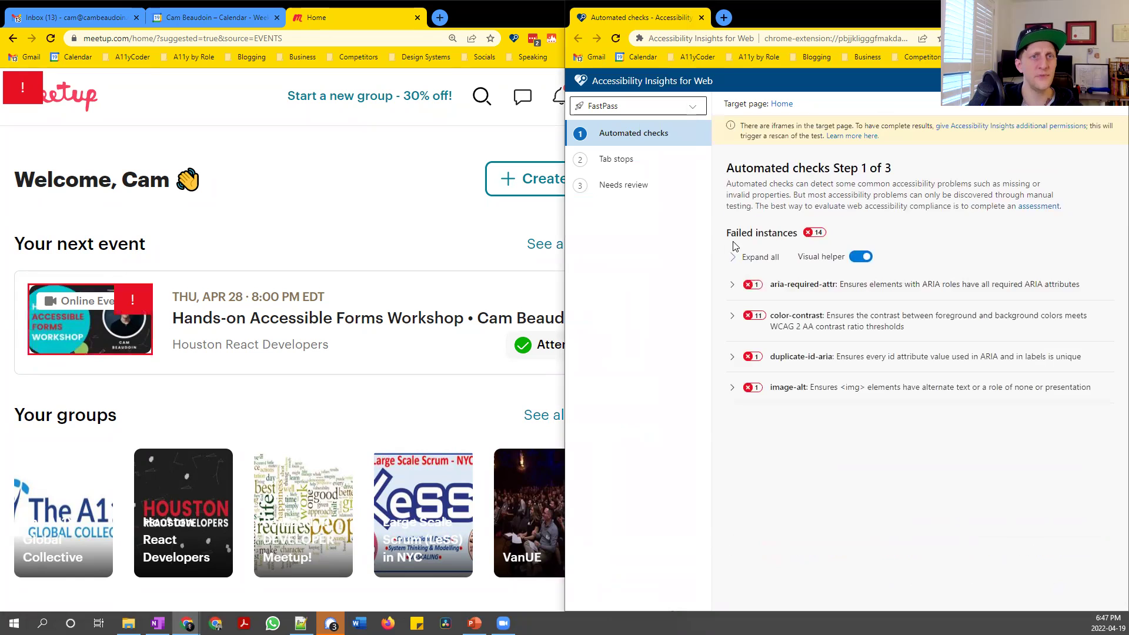
{"action": "left_click", "coordinate": [731, 316]}
{"action": "scroll", "coordinate": [454, 284], "scroll_direction": "down", "scroll_amount": 15}
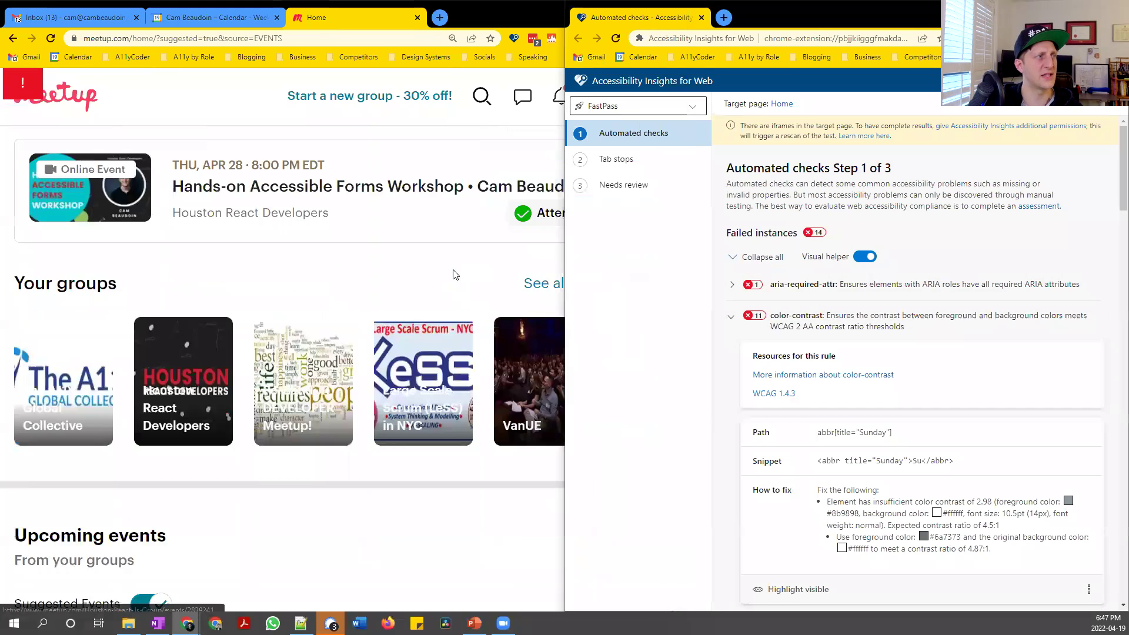
{"action": "left_click", "coordinate": [731, 317]}
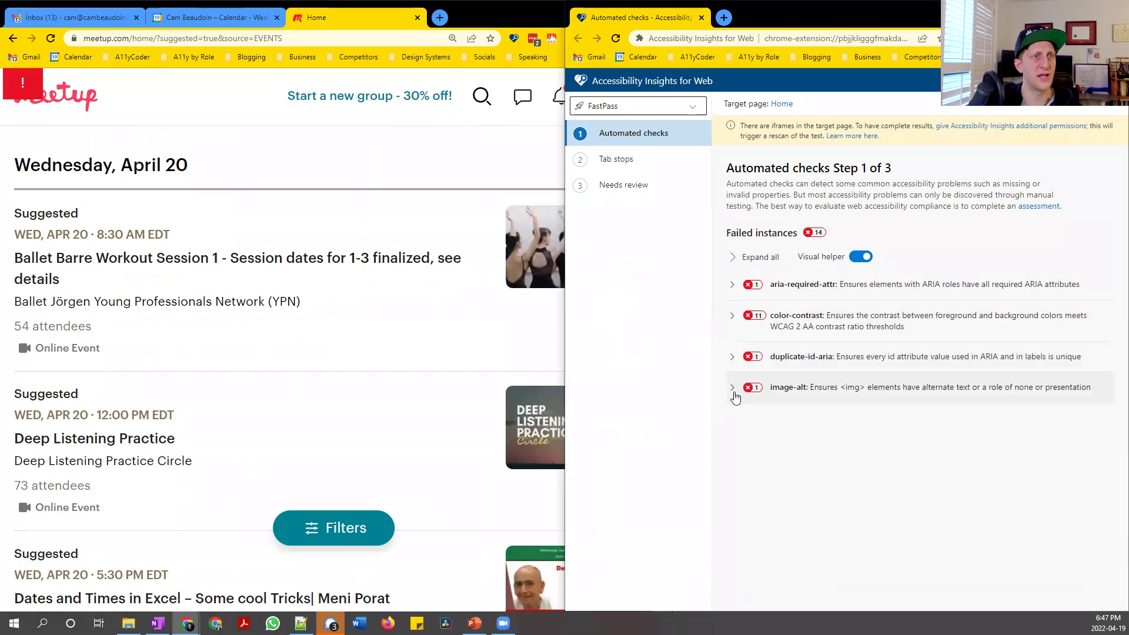
Review the image-alt failure in the results and in the flagged image's details on the Meetup page, and close those details.
{"action": "left_click", "coordinate": [732, 387]}
{"action": "scroll", "coordinate": [779, 392], "scroll_direction": "down", "scroll_amount": 3}
{"action": "scroll", "coordinate": [155, 269], "scroll_direction": "up", "scroll_amount": 15}
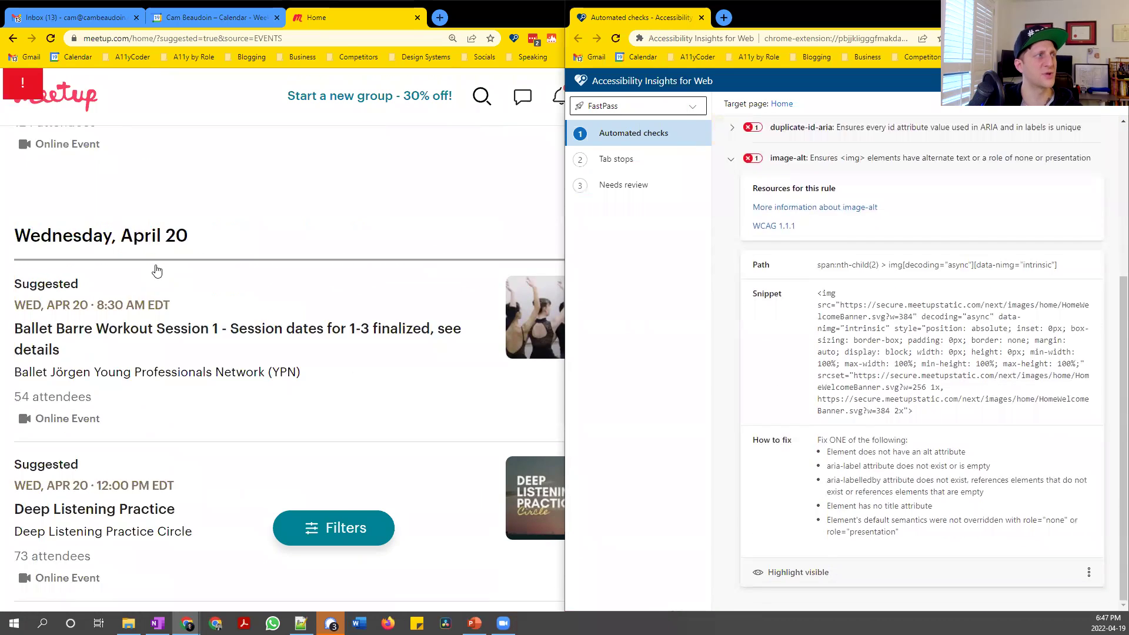
{"action": "left_click", "coordinate": [145, 301]}
{"action": "left_click", "coordinate": [145, 301]}
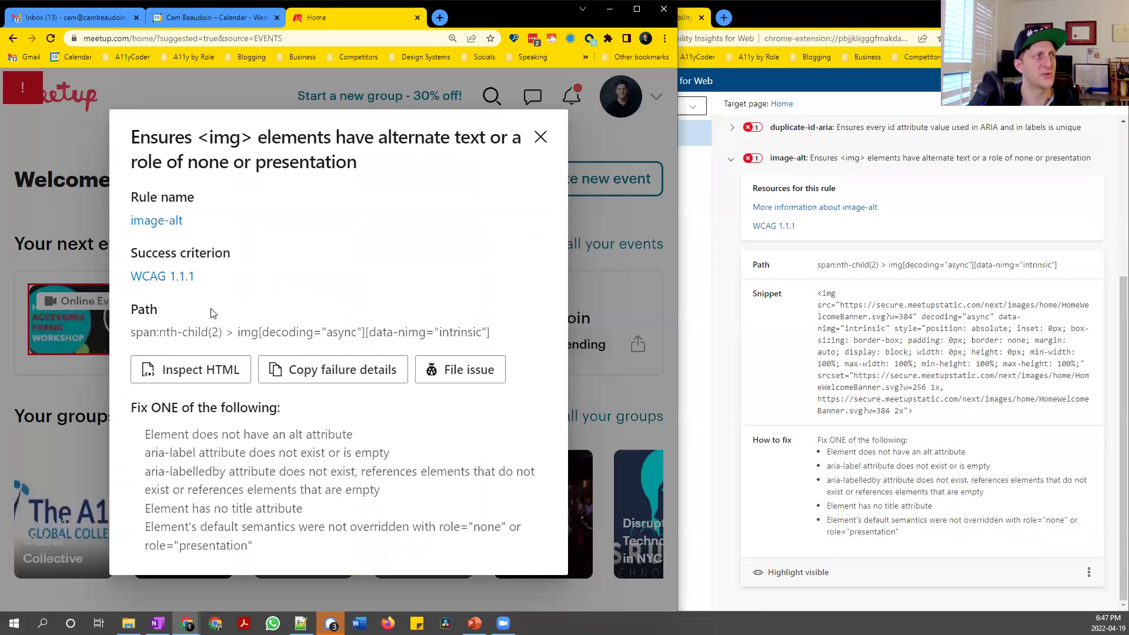
{"action": "left_click_drag", "start_coordinate": [140, 137], "coordinate": [381, 156]}
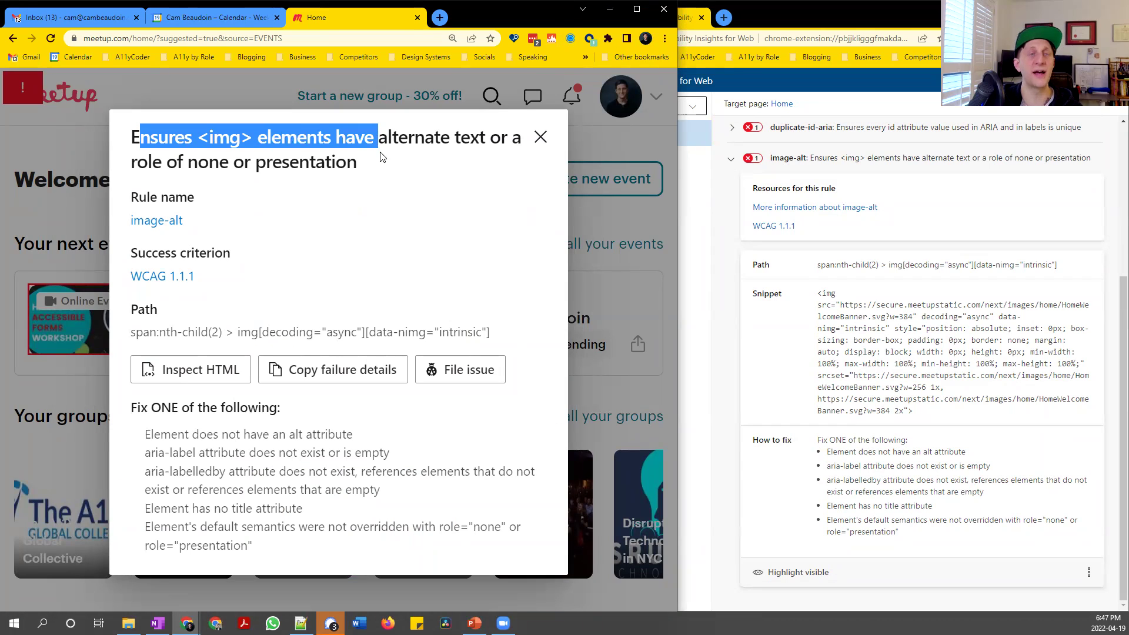
{"action": "left_click", "coordinate": [427, 177]}
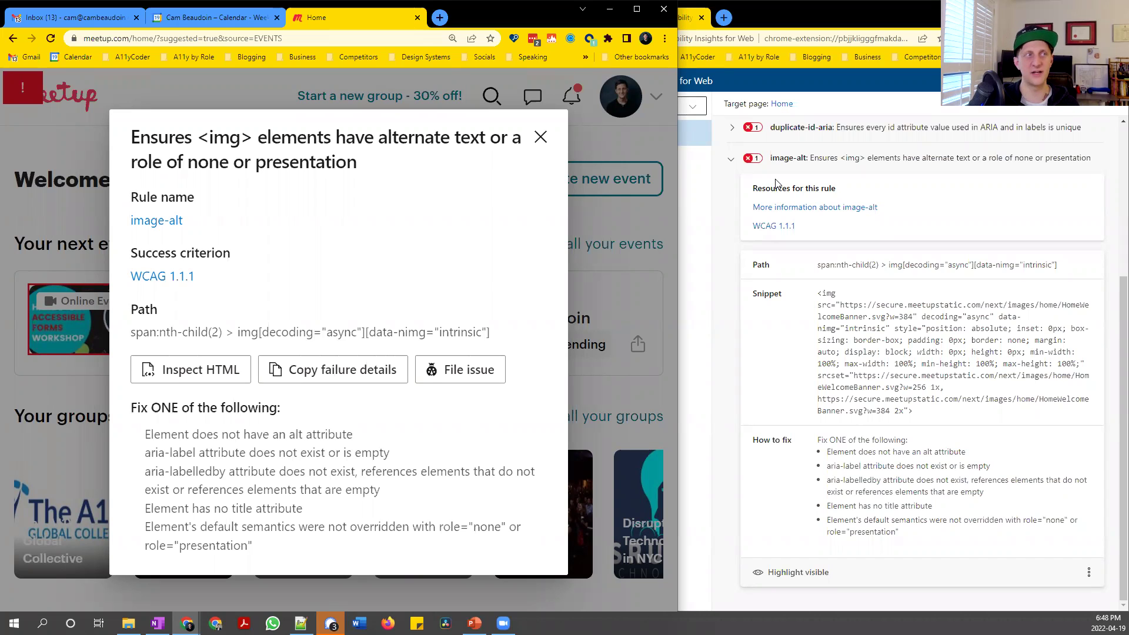
{"action": "left_click", "coordinate": [541, 138]}
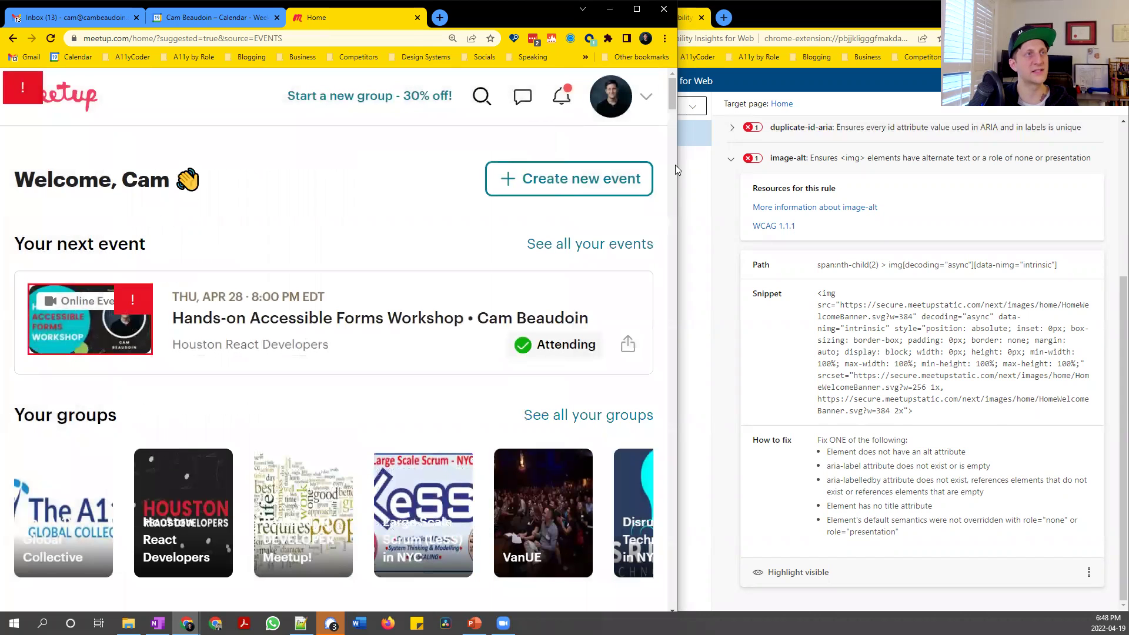
Turn on the Tab stops visualization for the Meetup page from the Accessibility Insights ad hoc tools.
{"action": "left_click", "coordinate": [727, 259]}
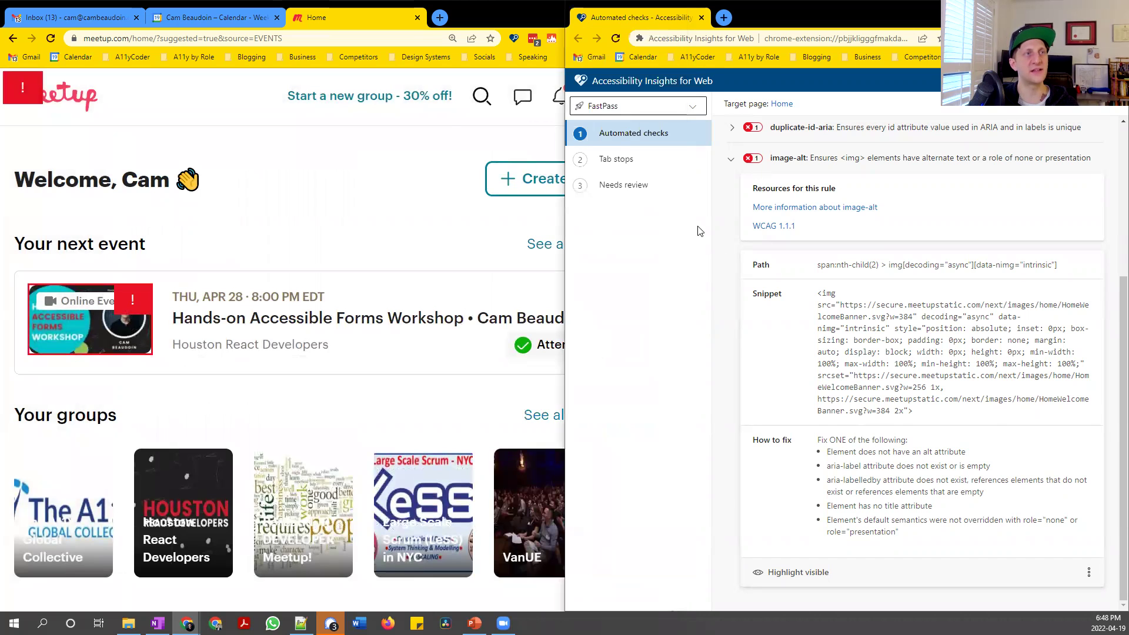
{"action": "left_click", "coordinate": [398, 205]}
{"action": "left_click", "coordinate": [513, 38]}
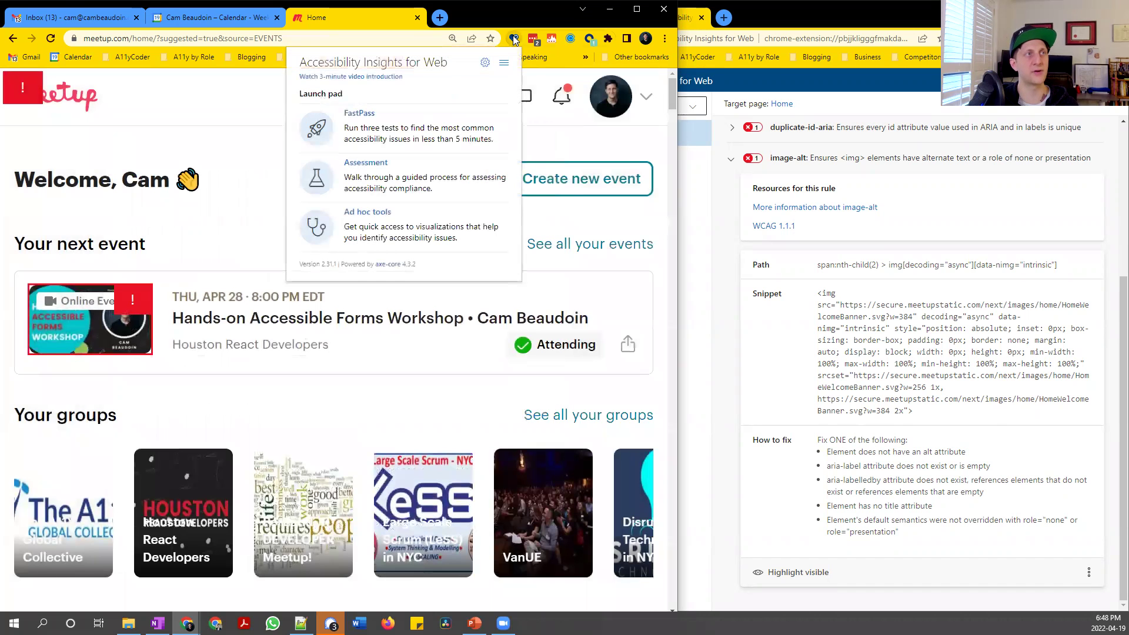
{"action": "left_click", "coordinate": [367, 213]}
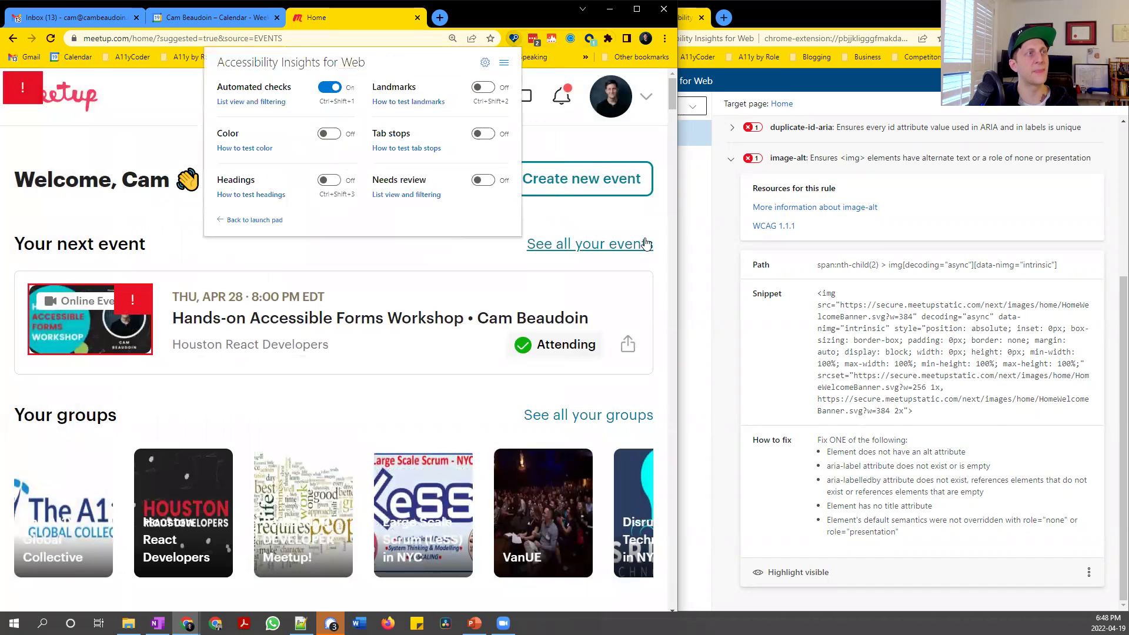
{"action": "left_click", "coordinate": [513, 37]}
{"action": "left_click", "coordinate": [514, 39]}
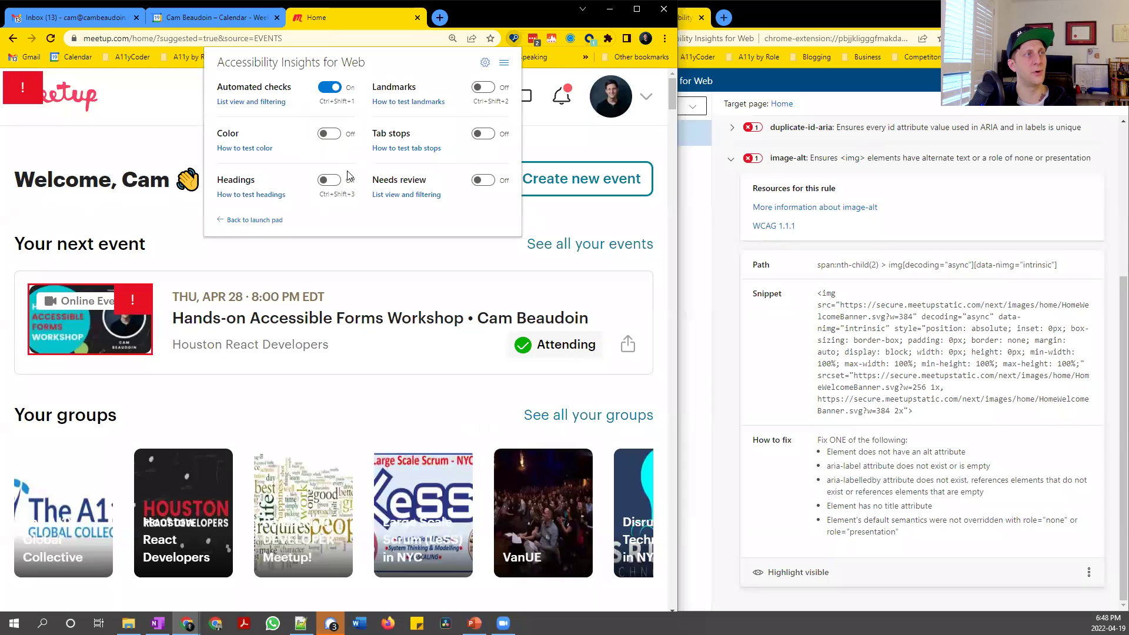
{"action": "left_click", "coordinate": [482, 133]}
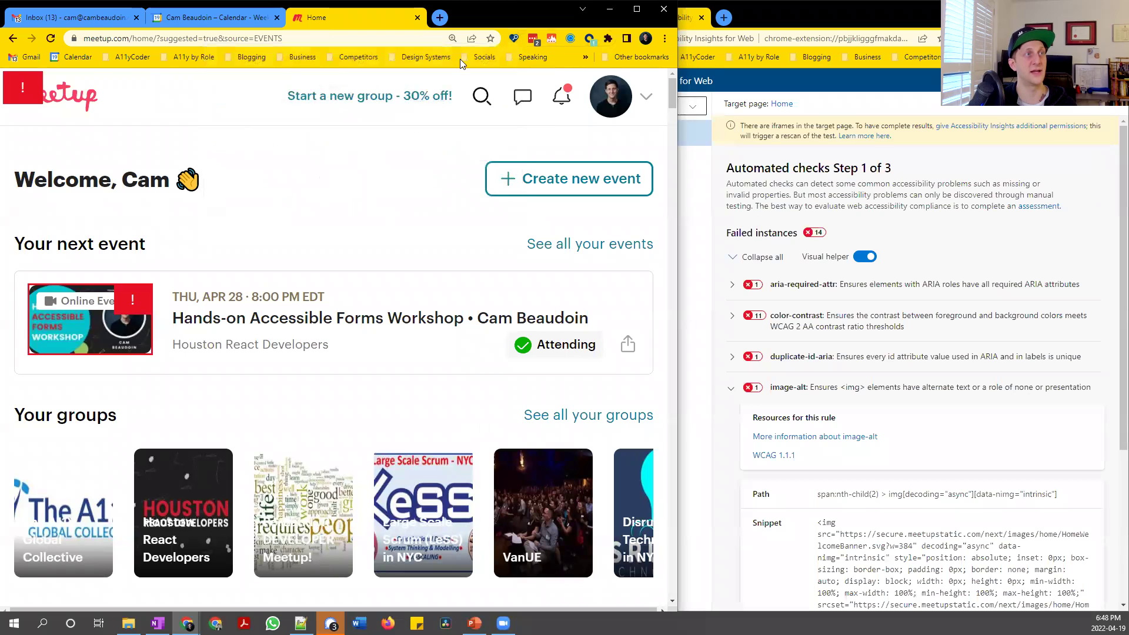
Move keyboard focus from the address bar through the Meetup header to trace its tab order.
{"action": "left_click", "coordinate": [327, 39]}
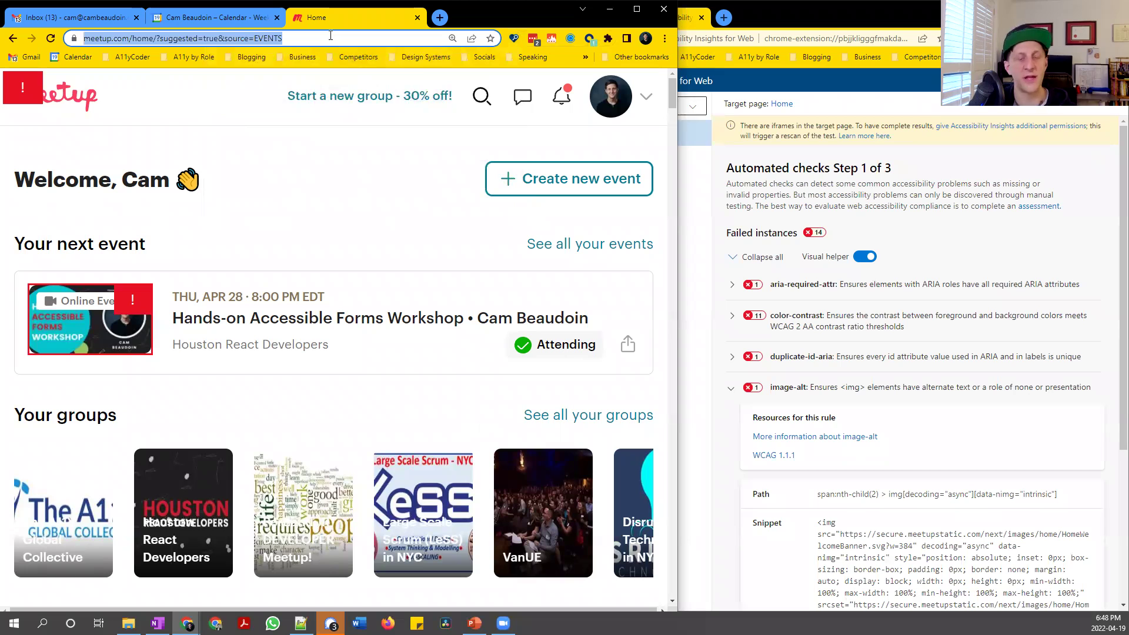
{"action": "key", "text": "Tab"}
{"action": "key", "text": "Tab"}
{"action": "key", "text": "Tab"}
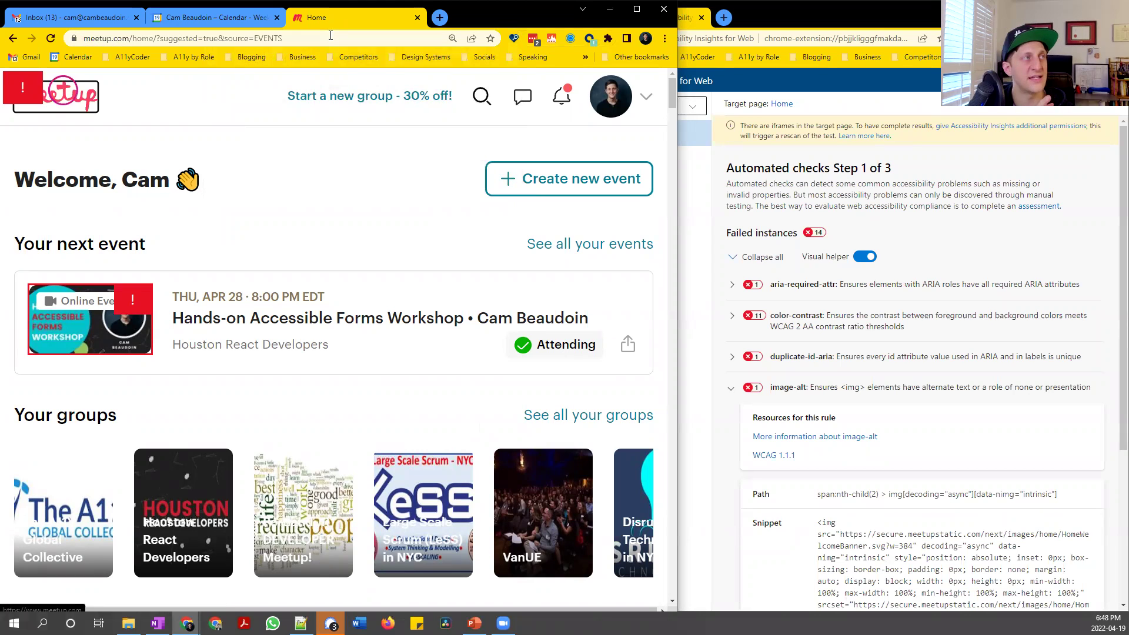
{"action": "key", "text": "Tab"}
{"action": "key", "text": "Tab"}
{"action": "key", "text": "Tab"}
{"action": "key", "text": "Tab"}
{"action": "key", "text": "Tab"}
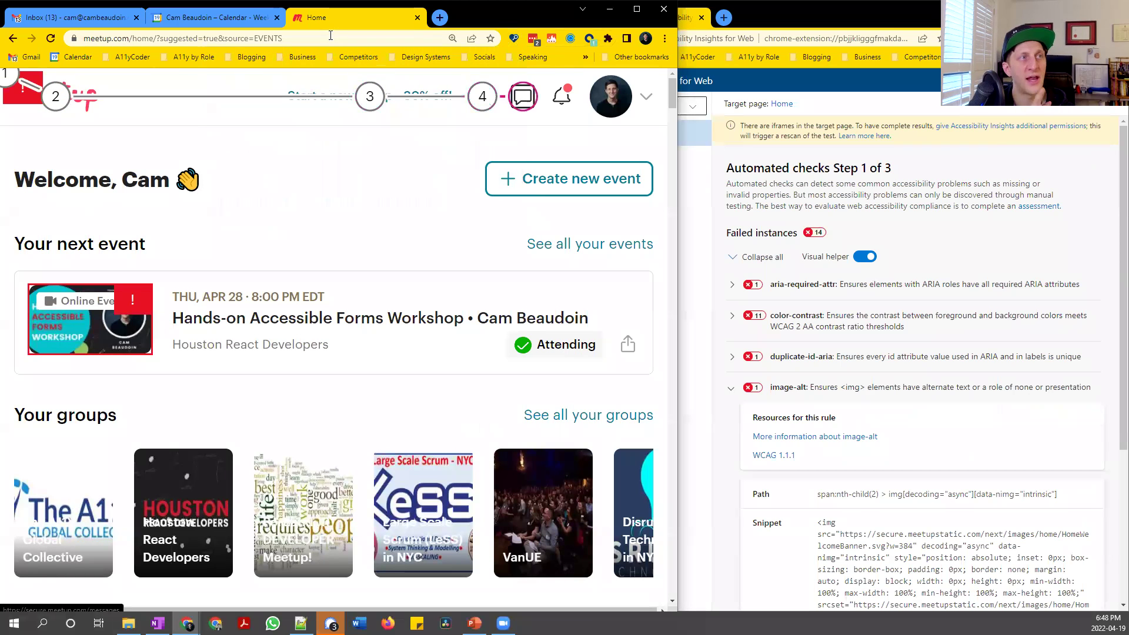
{"action": "key", "text": "Tab"}
{"action": "key", "text": "Tab"}
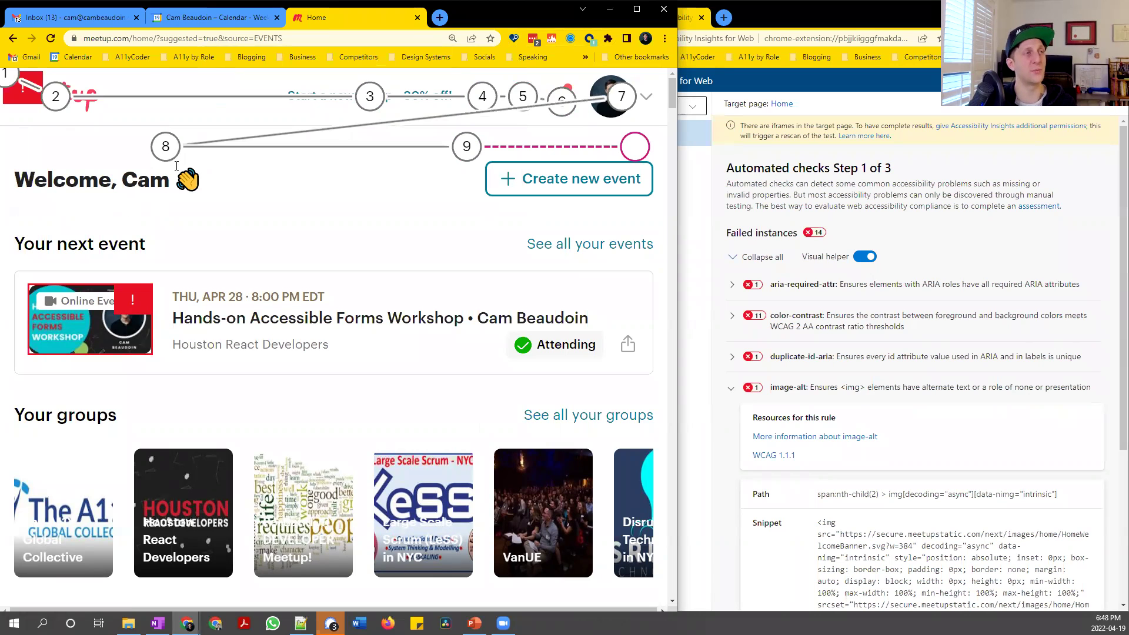
Inspect the welcome heading's HTML in the developer tools and maximize the Meetup window.
{"action": "right_click", "coordinate": [137, 178]}
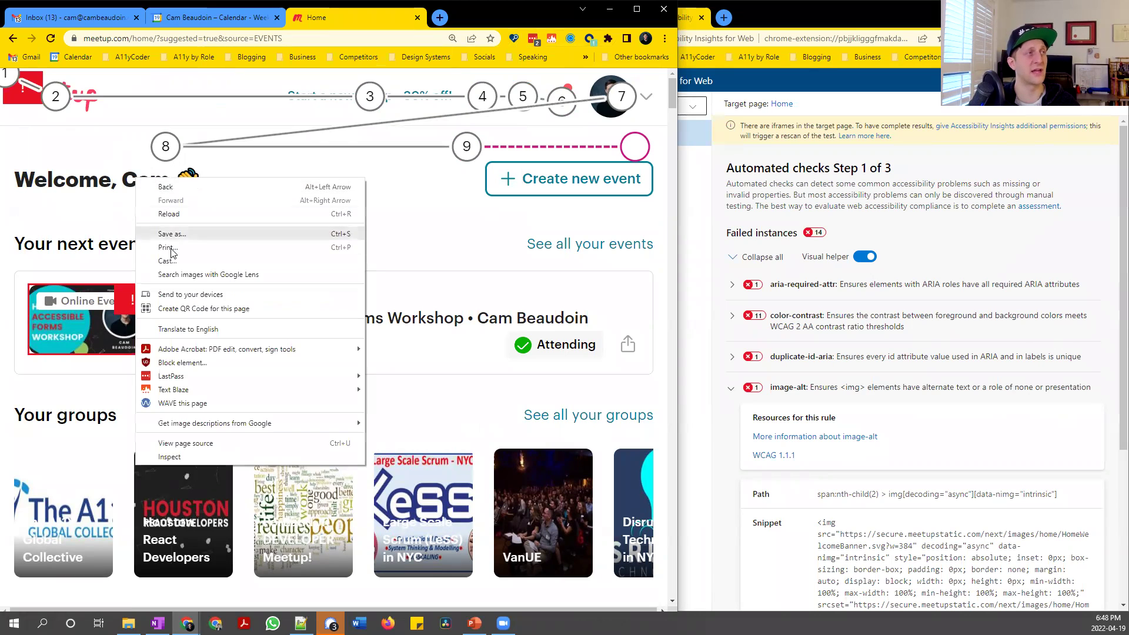
{"action": "left_click", "coordinate": [182, 455]}
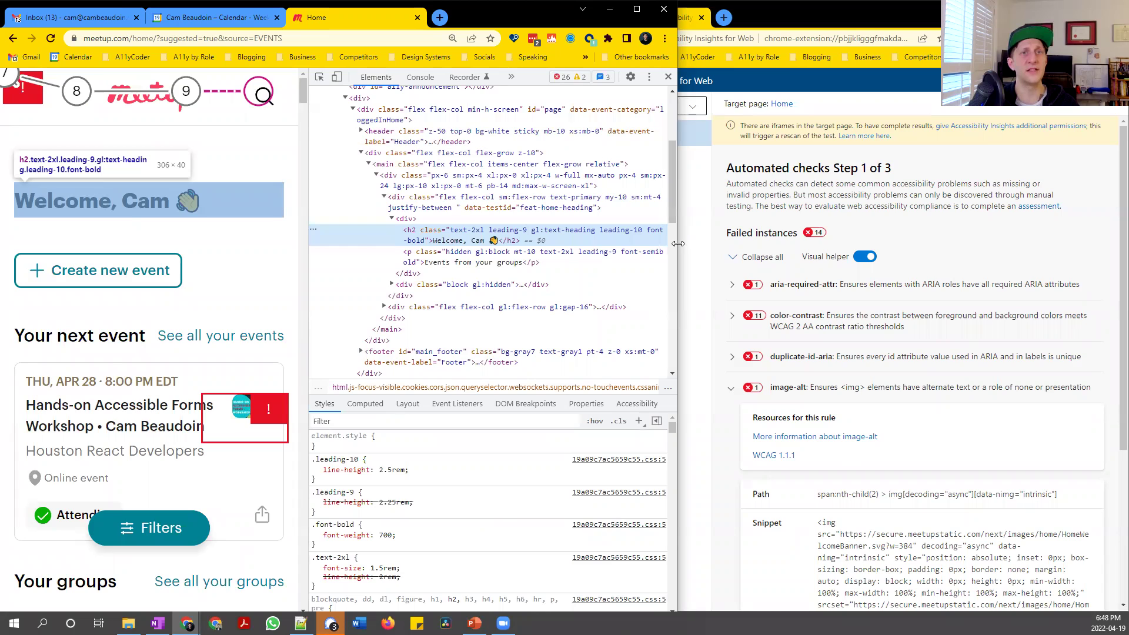
{"action": "key", "text": "super+Up"}
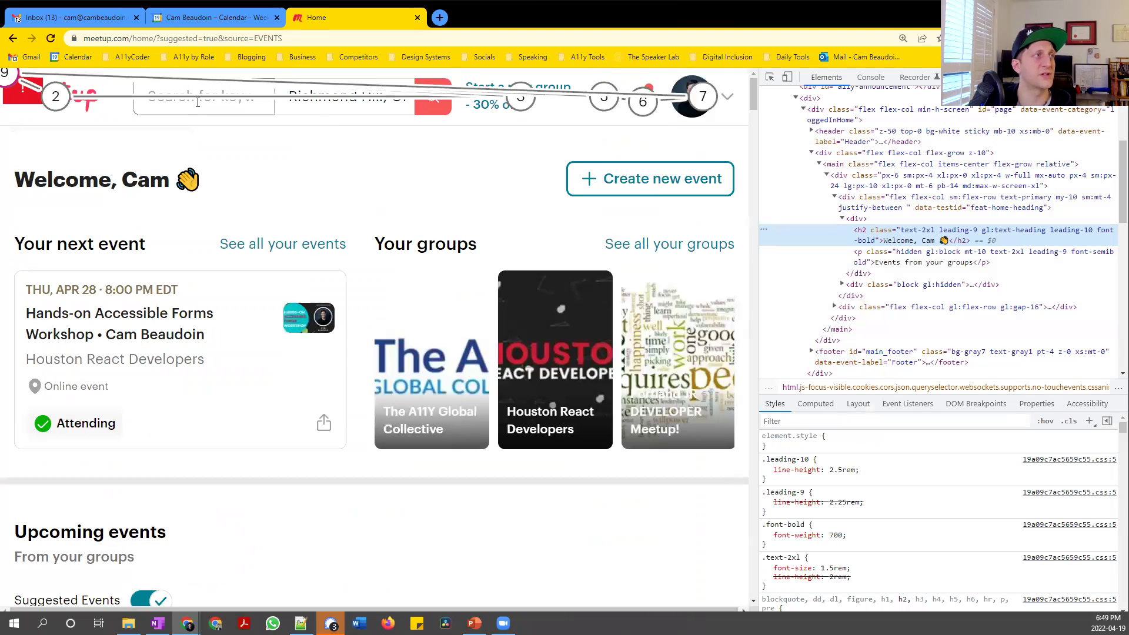
Trace the tab order of the wider layout from the header to Create new event.
{"action": "key", "text": "Tab"}
{"action": "key", "text": "Tab"}
{"action": "key", "text": "Tab"}
{"action": "key", "text": "Tab"}
{"action": "key", "text": "Tab"}
{"action": "key", "text": "Tab"}
{"action": "key", "text": "Tab"}
{"action": "key", "text": "Tab"}
{"action": "key", "text": "Tab"}
{"action": "key", "text": "Tab"}
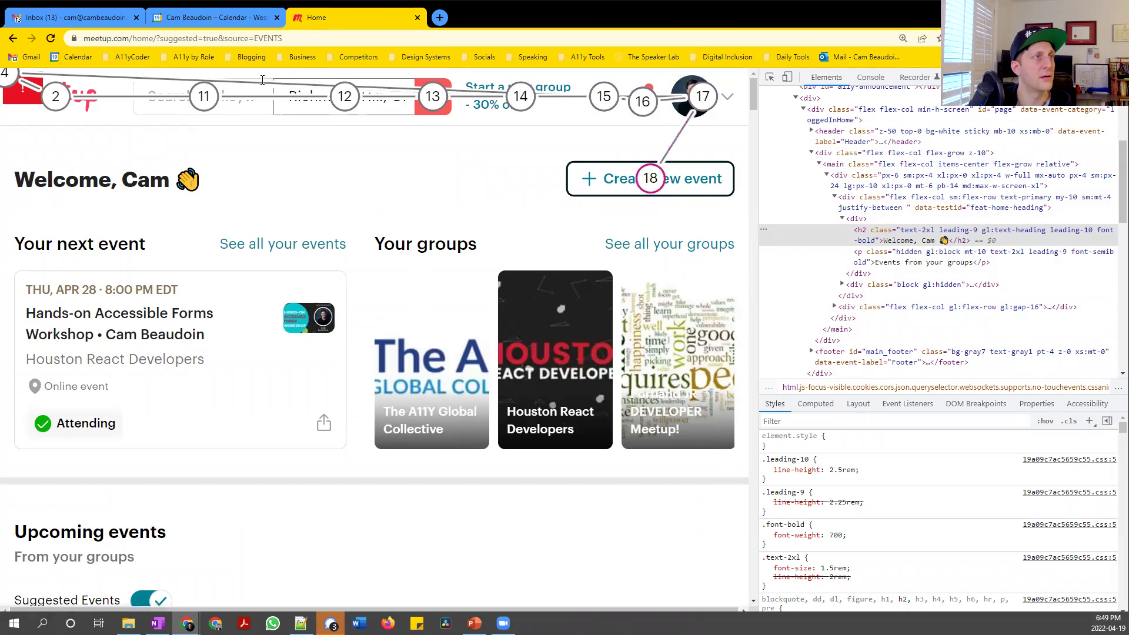
Reload the Meetup home page and close the developer tools.
{"action": "key", "text": "Return"}
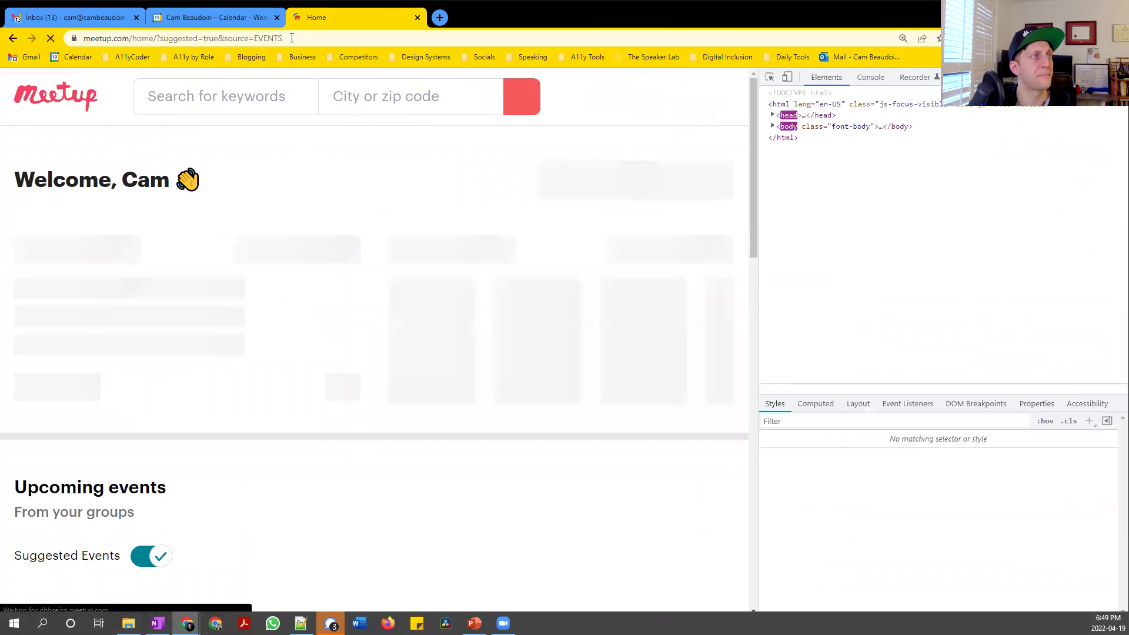
{"action": "left_click", "coordinate": [292, 38]}
{"action": "left_click", "coordinate": [292, 38]}
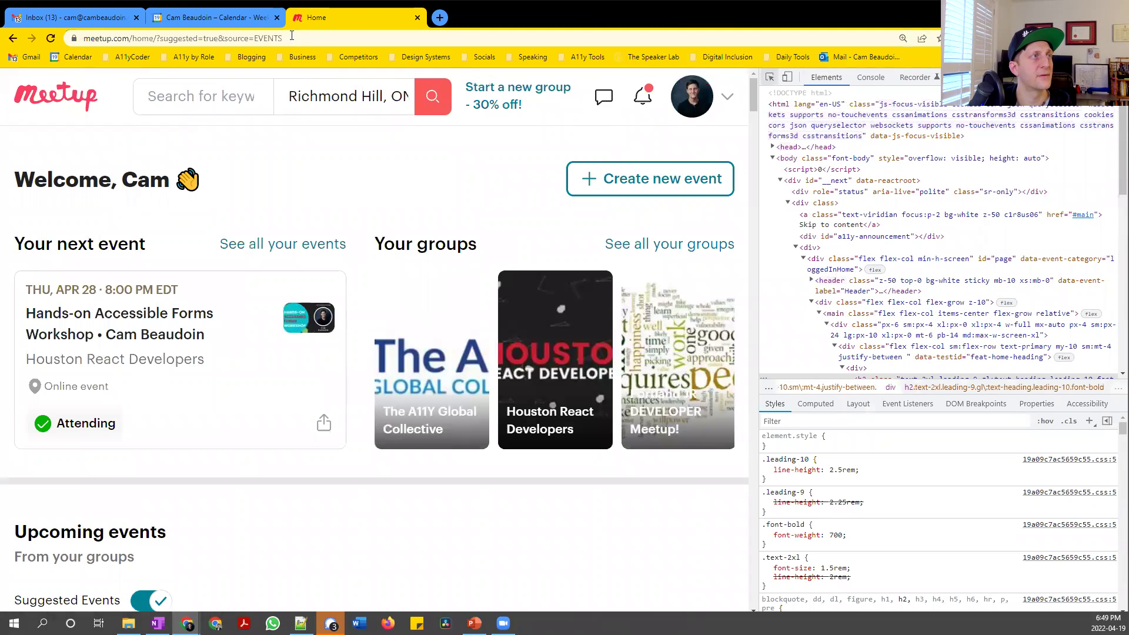
{"action": "key", "text": "F12"}
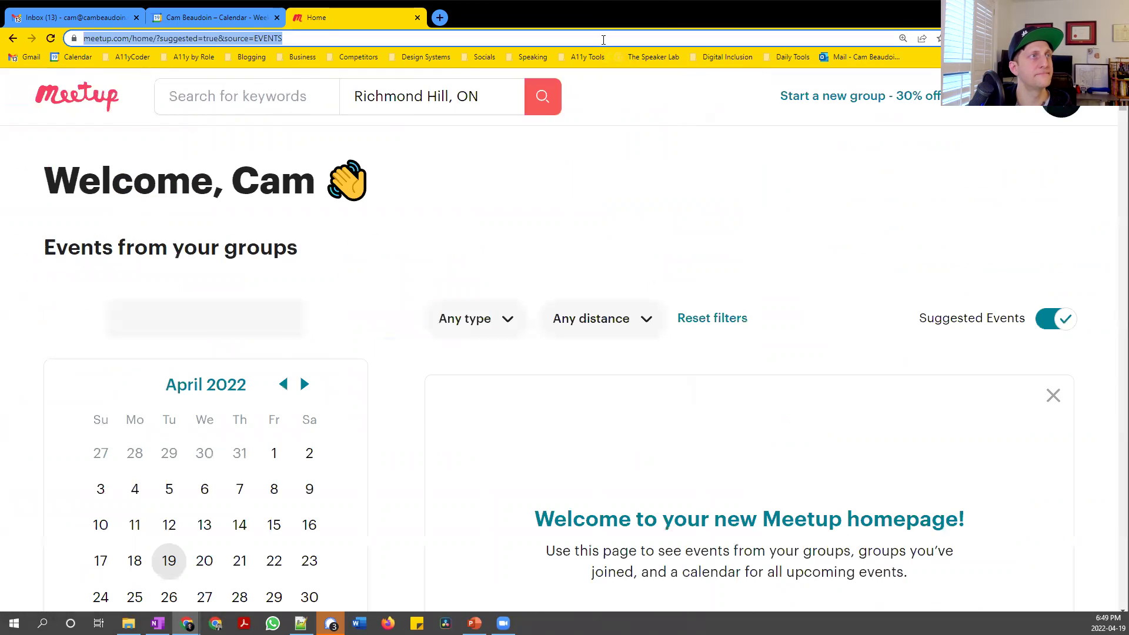
Move keyboard focus through the reloaded page's header and into the April 2022 calendar to check for visible focus.
{"action": "key", "text": "Tab"}
{"action": "key", "text": "Tab"}
{"action": "key", "text": "Tab"}
{"action": "key", "text": "Tab"}
{"action": "key", "text": "Tab"}
{"action": "key", "text": "Tab"}
{"action": "key", "text": "Tab"}
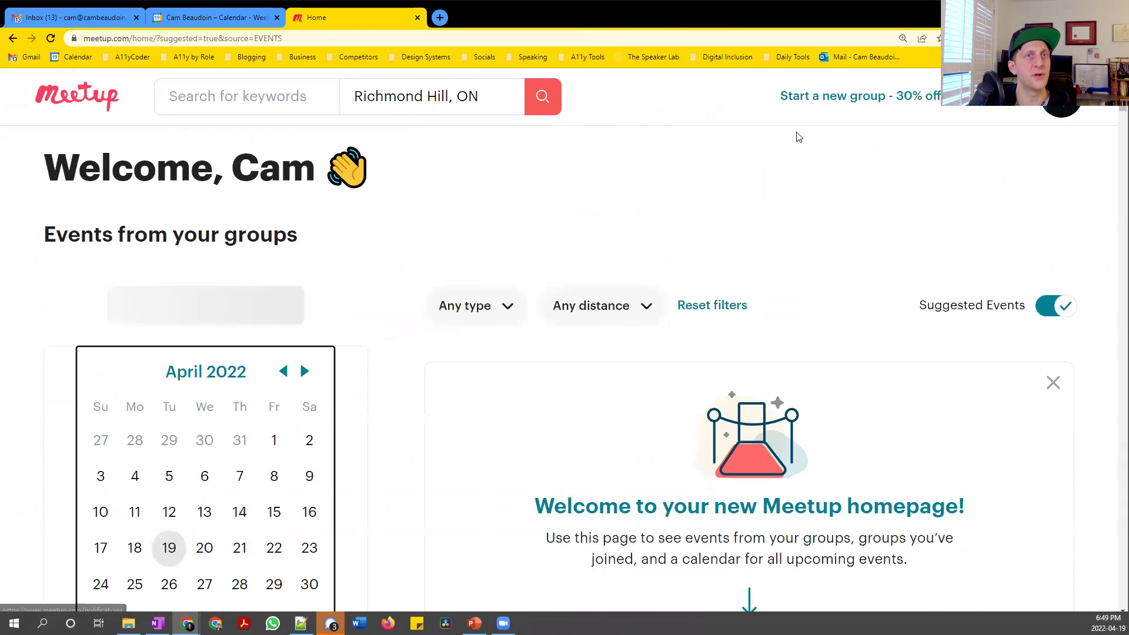
{"action": "key", "text": "Tab"}
{"action": "key", "text": "Tab"}
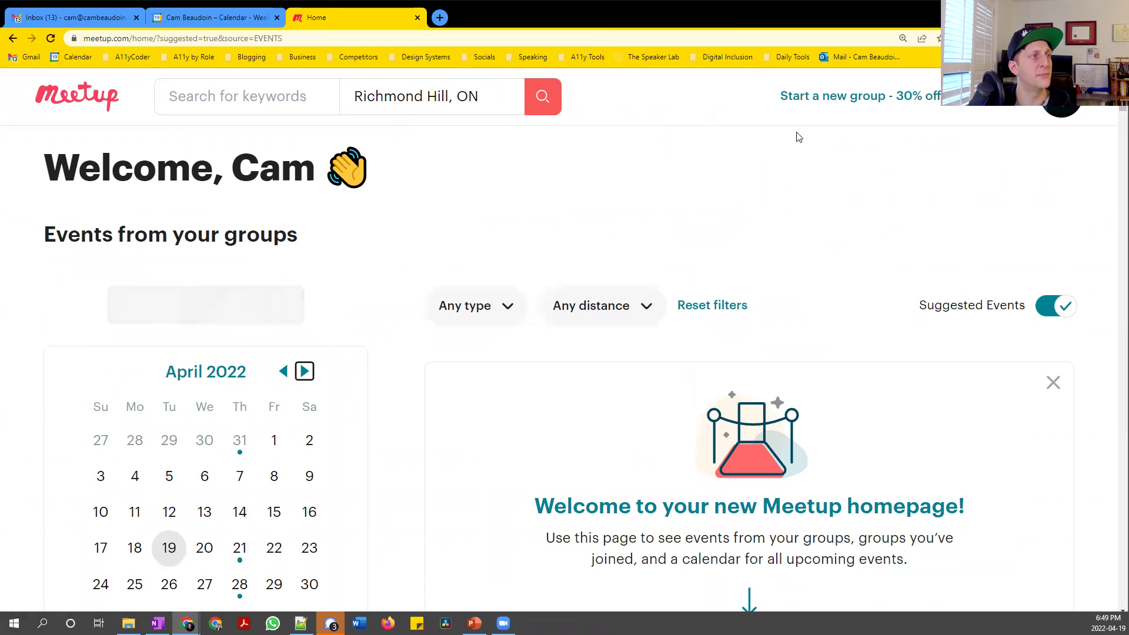
{"action": "key", "text": "Tab"}
{"action": "key", "text": "Tab"}
{"action": "key", "text": "Tab"}
Check the focus order from the keyword search field through the header and calendar to the This weekend filter.
{"action": "scroll", "coordinate": [309, 294], "scroll_direction": "up", "scroll_amount": 6}
{"action": "left_click", "coordinate": [323, 101]}
{"action": "key", "text": "Tab"}
{"action": "key", "text": "Tab"}
{"action": "key", "text": "Tab"}
{"action": "key", "text": "Tab"}
{"action": "key", "text": "Tab"}
{"action": "key", "text": "Tab"}
{"action": "key", "text": "Tab"}
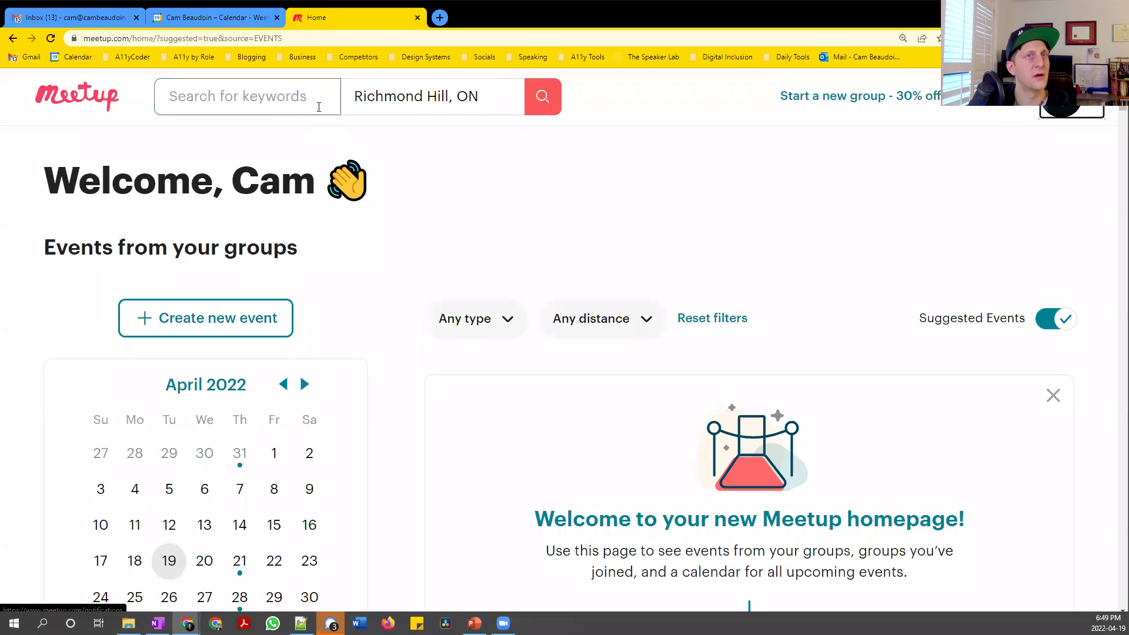
{"action": "key", "text": "Tab"}
{"action": "key", "text": "Tab"}
{"action": "key", "text": "Tab"}
{"action": "key", "text": "Tab"}
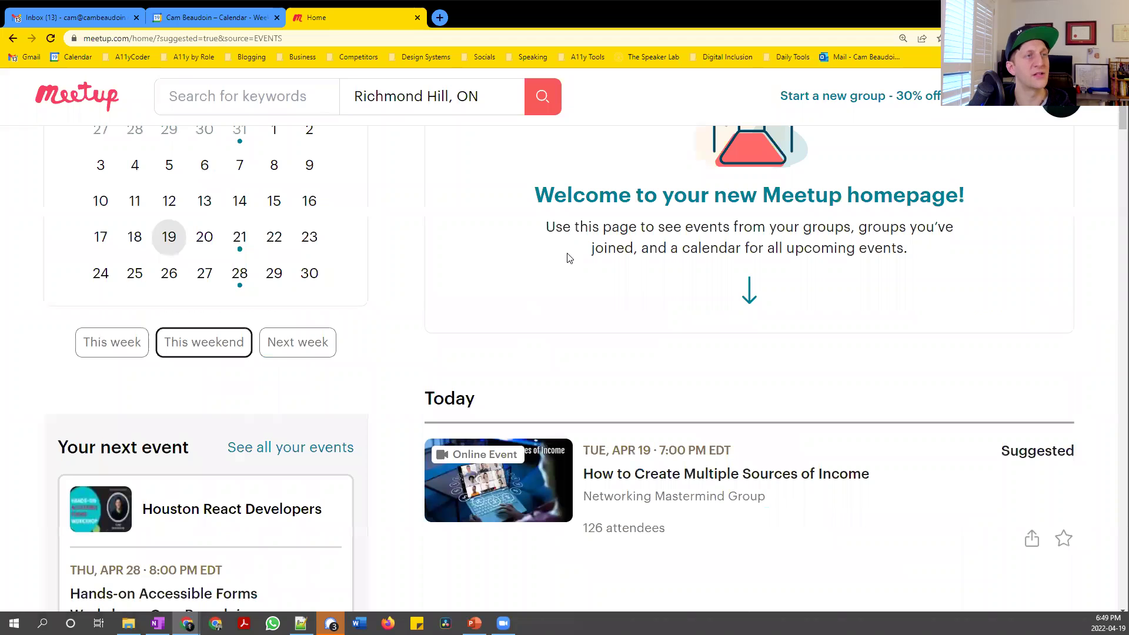
{"action": "scroll", "coordinate": [600, 360], "scroll_direction": "up", "scroll_amount": 2}
{"action": "scroll", "coordinate": [600, 360], "scroll_direction": "up", "scroll_amount": 2}
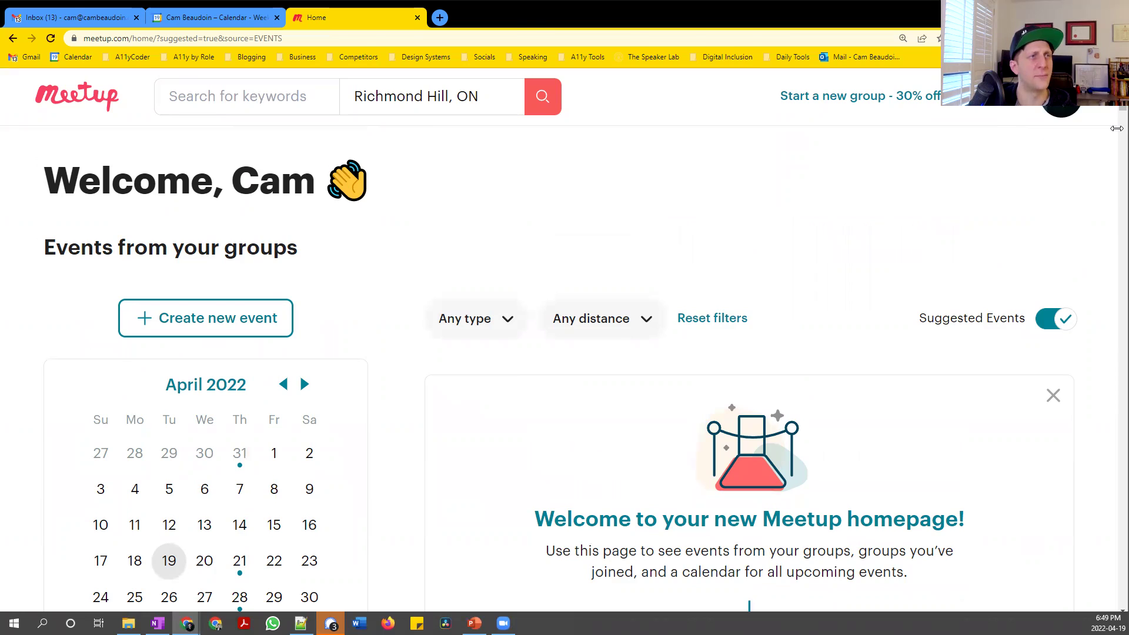
Narrow the Meetup window to half the screen and move keyboard focus through the page to check for visible focus.
{"action": "left_click_drag", "start_coordinate": [1116, 128], "coordinate": [557, 168]}
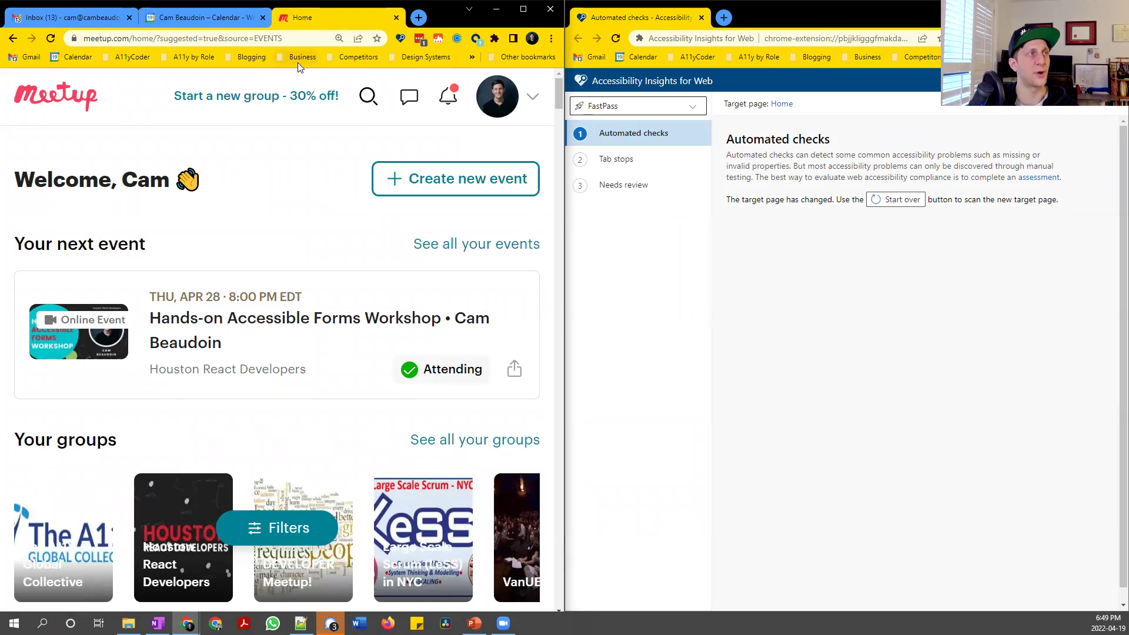
{"action": "left_click", "coordinate": [296, 38]}
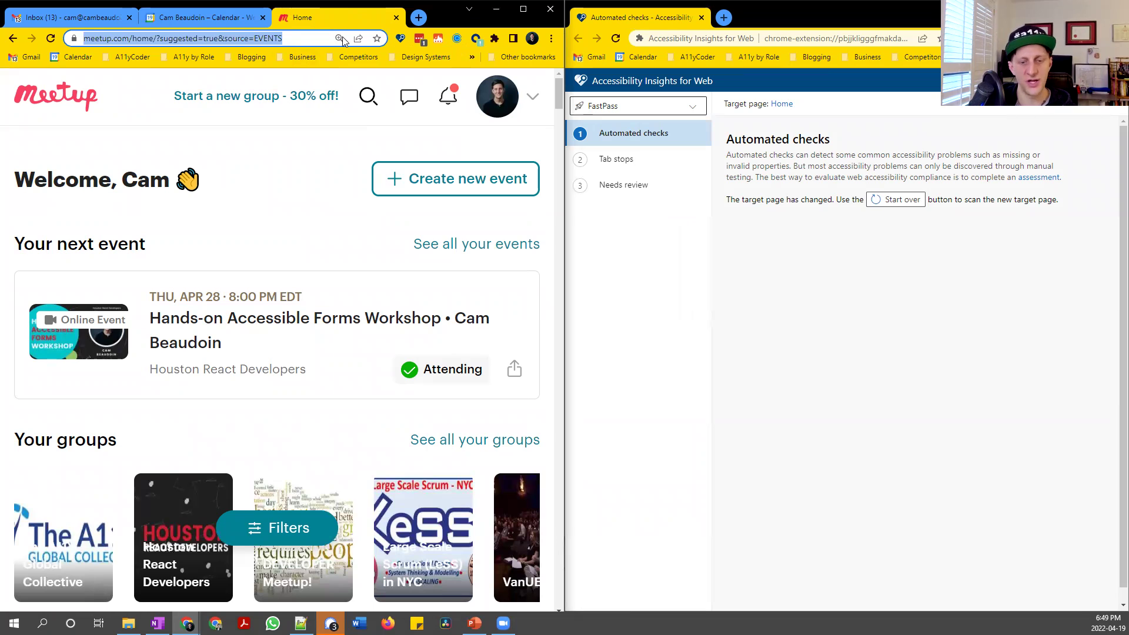
{"action": "key", "text": "Tab"}
{"action": "left_click", "coordinate": [251, 39]}
{"action": "key", "text": "Tab"}
{"action": "key", "text": "Tab"}
{"action": "key", "text": "Tab"}
{"action": "key", "text": "Tab"}
{"action": "key", "text": "Tab"}
{"action": "key", "text": "Tab"}
{"action": "key", "text": "Tab"}
{"action": "key", "text": "Tab"}
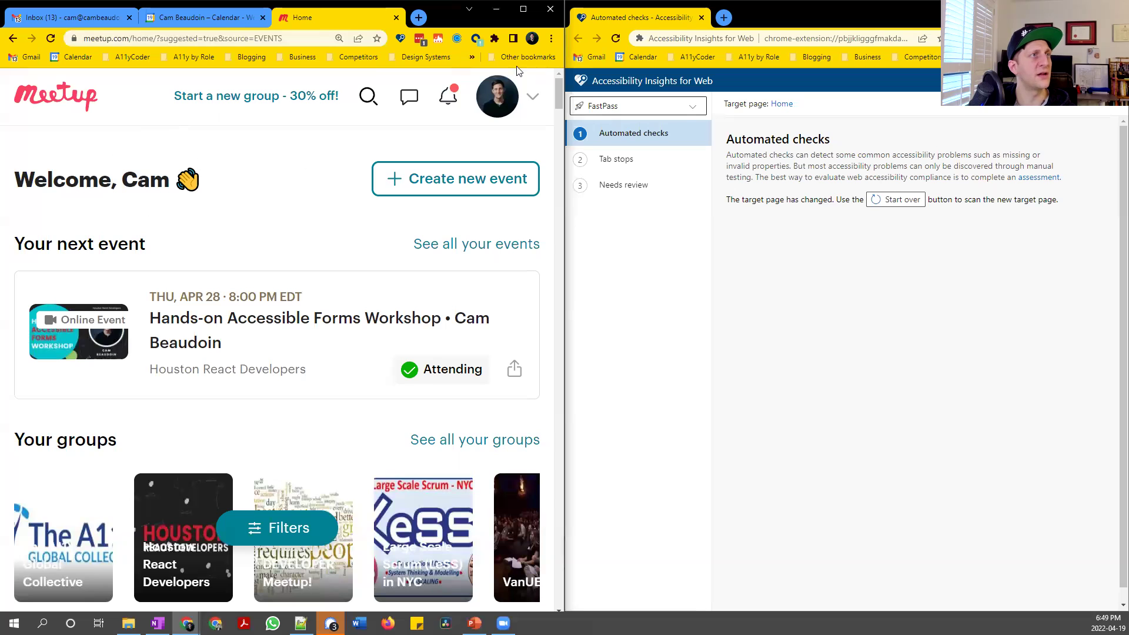
Open the developer tools console for the Meetup page and evaluate document.activeElement.
{"action": "left_click", "coordinate": [551, 38]}
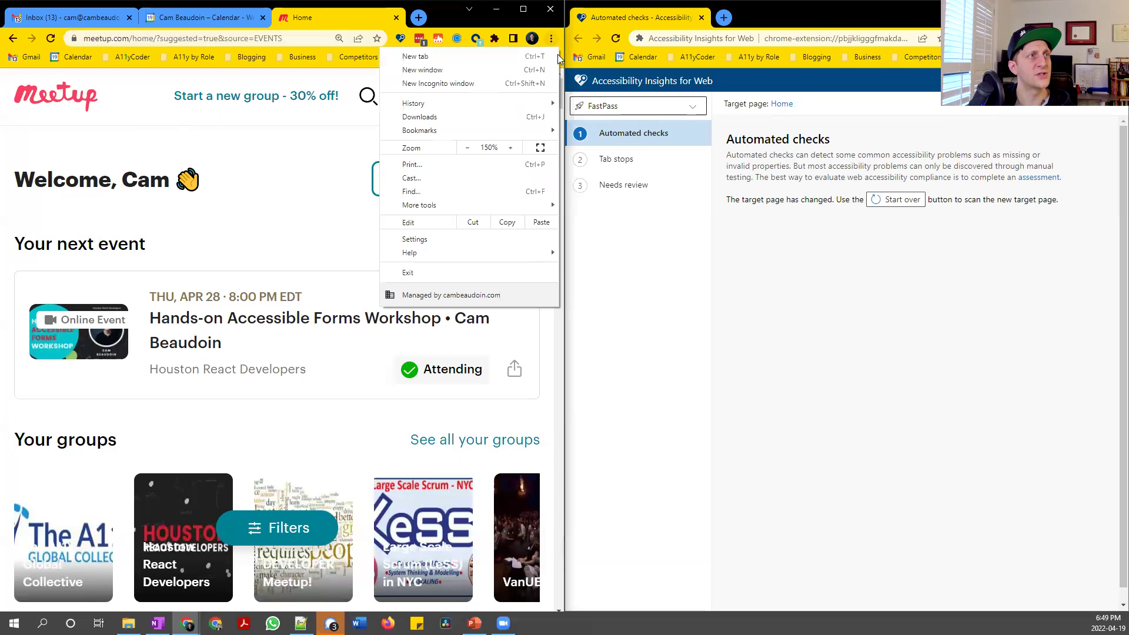
{"action": "left_click", "coordinate": [322, 213]}
{"action": "key", "text": "ctrl+shift+i"}
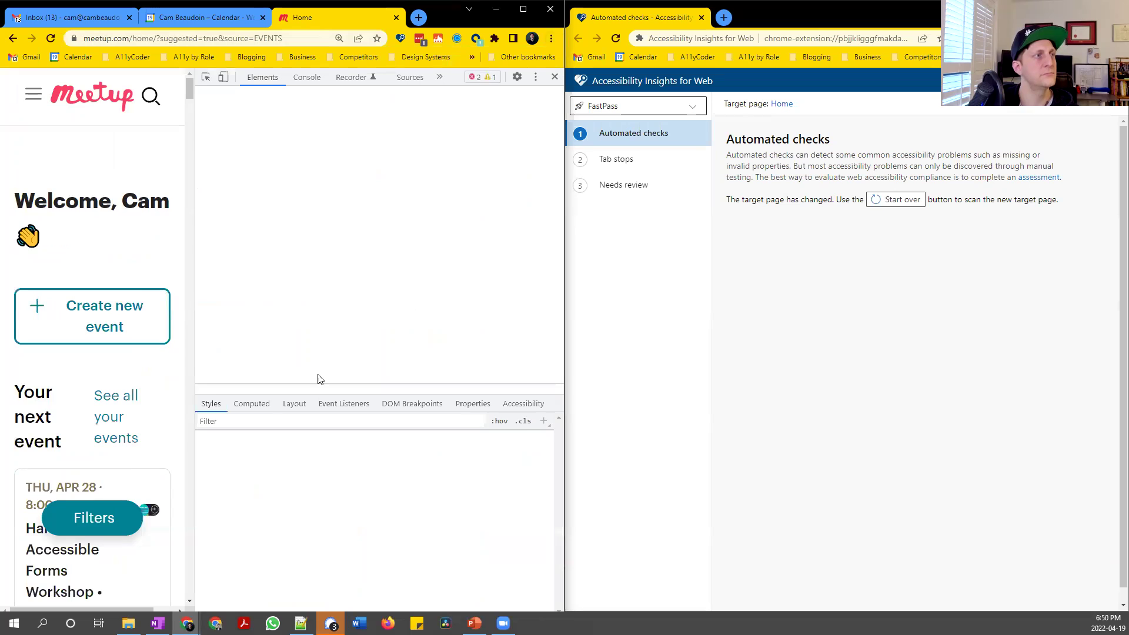
{"action": "left_click", "coordinate": [307, 78]}
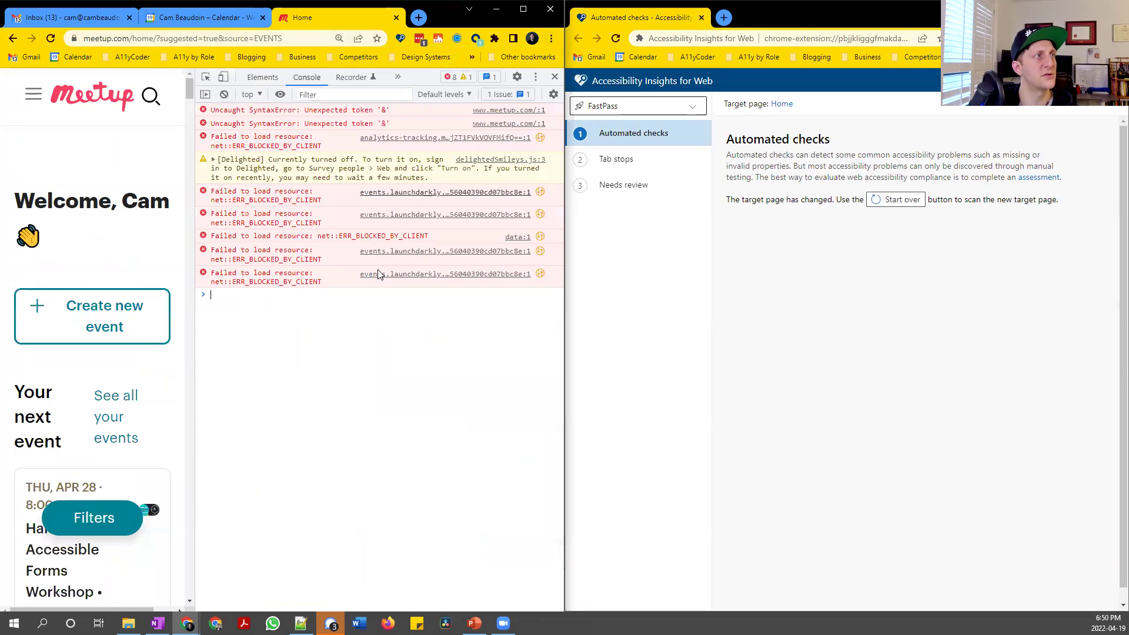
{"action": "type", "text": "document.ac"}
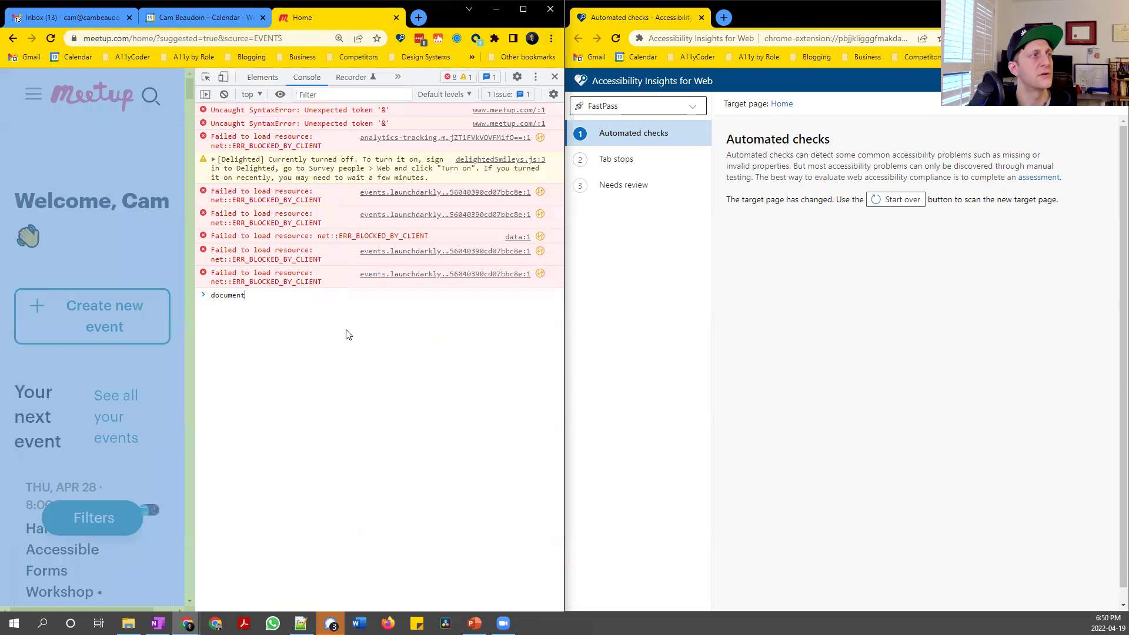
{"action": "key", "text": "Tab"}
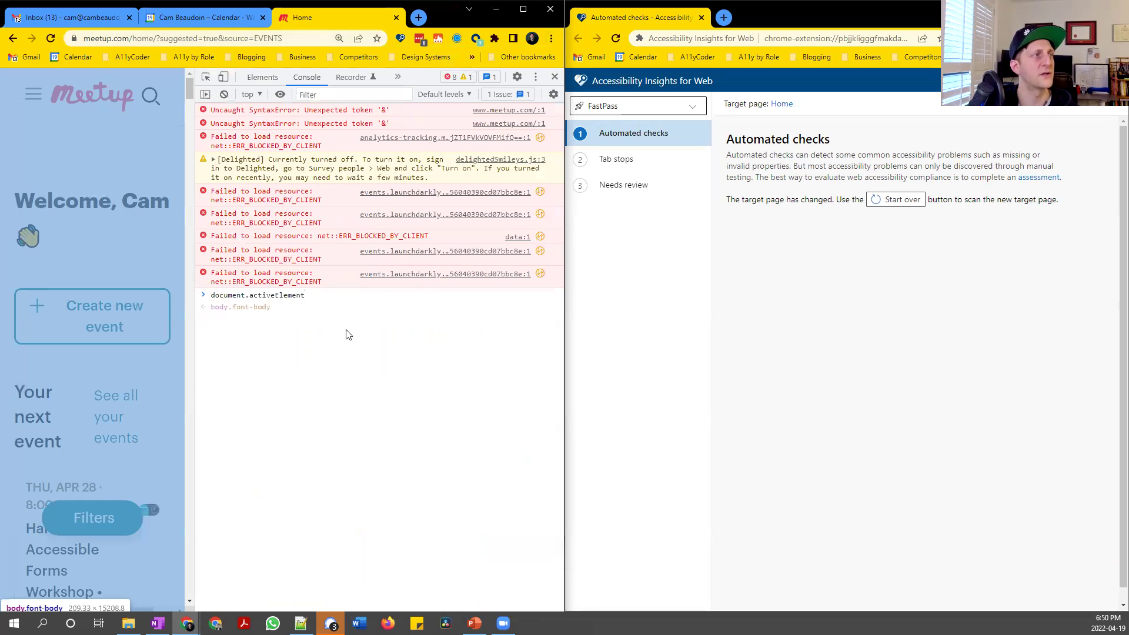
{"action": "key", "text": "Return"}
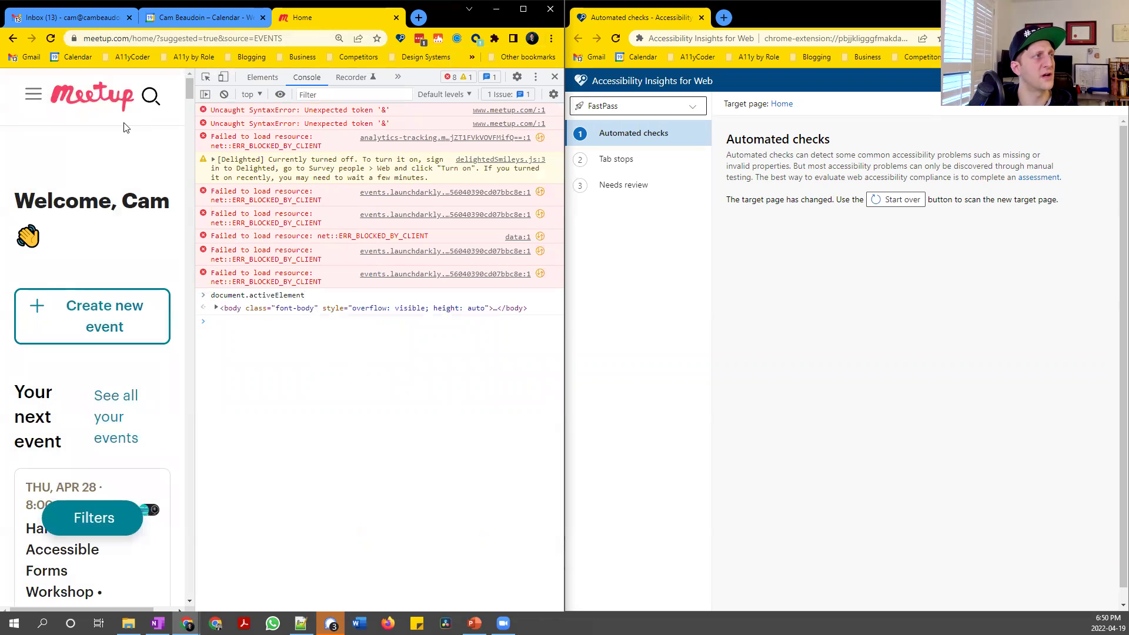
Undock the developer tools into a separate window and evaluate document.activeElement again after moving keyboard focus through the narrow Meetup page.
{"action": "left_click", "coordinate": [535, 77]}
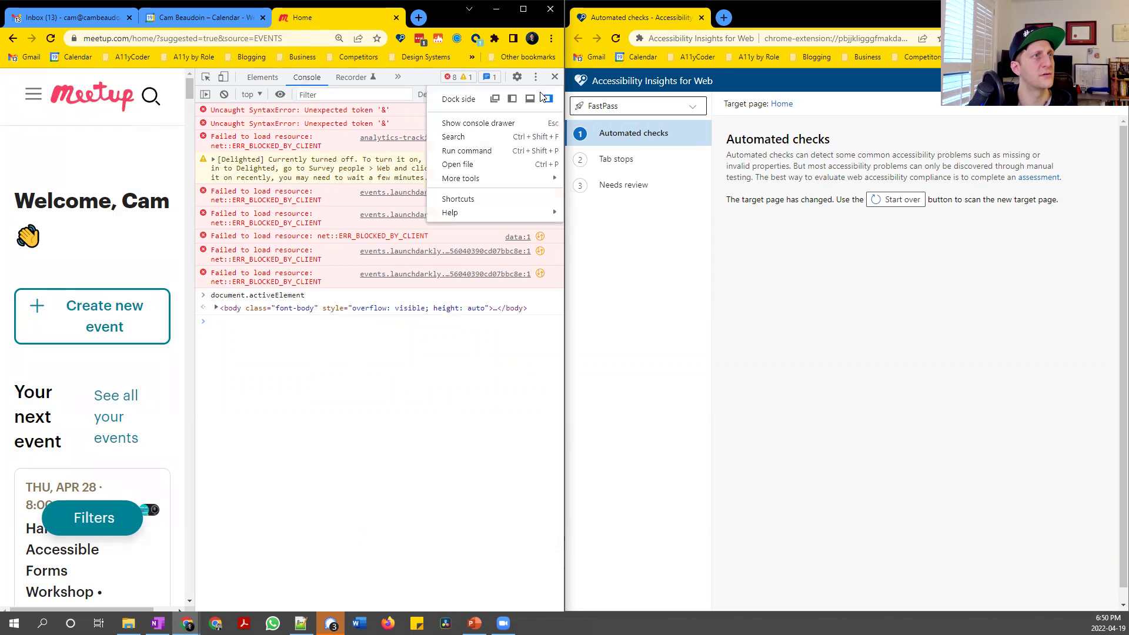
{"action": "left_click", "coordinate": [495, 99]}
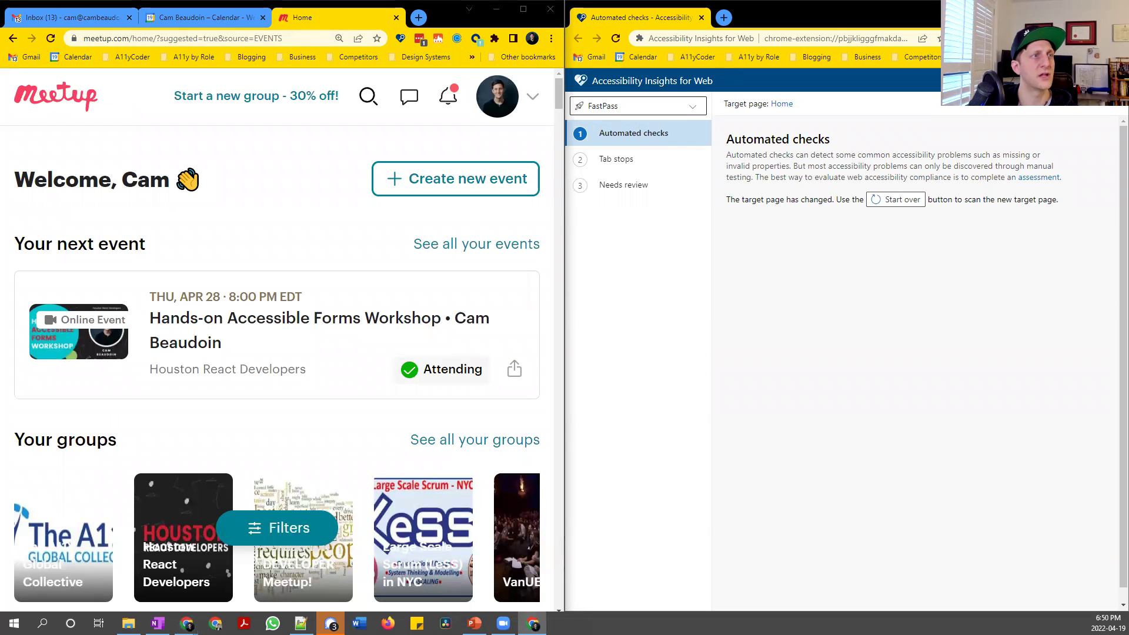
{"action": "left_click", "coordinate": [166, 40]}
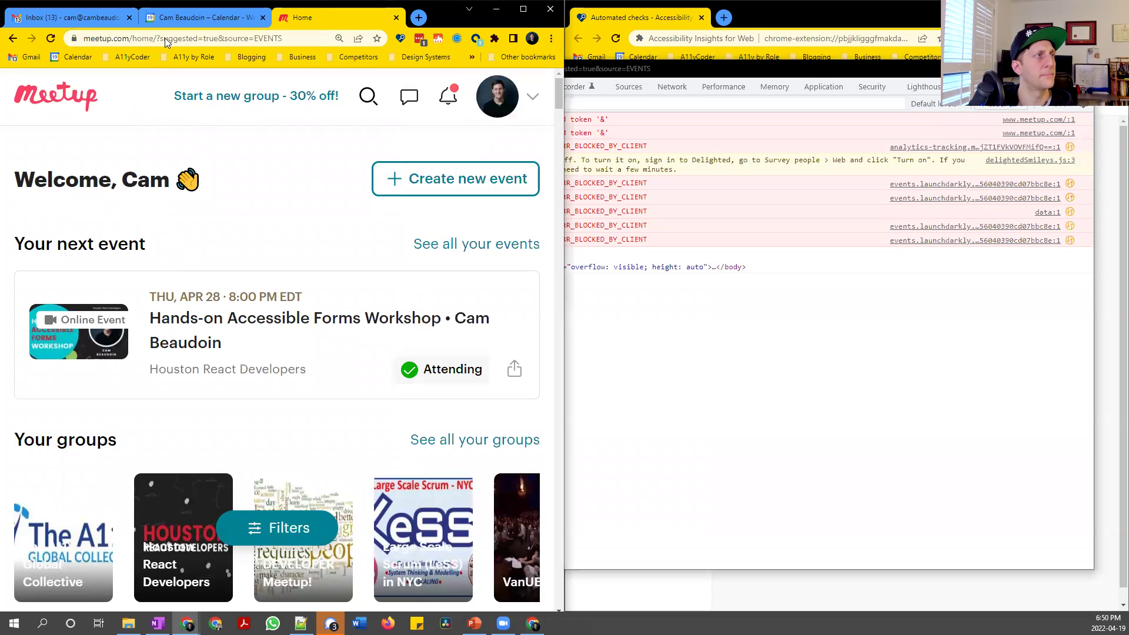
{"action": "key", "text": "Tab"}
{"action": "key", "text": "Tab"}
{"action": "key", "text": "Tab"}
{"action": "key", "text": "Tab"}
{"action": "key", "text": "Tab"}
{"action": "key", "text": "Tab"}
{"action": "left_click", "coordinate": [882, 446]}
{"action": "key", "text": "Up"}
{"action": "key", "text": "Return"}
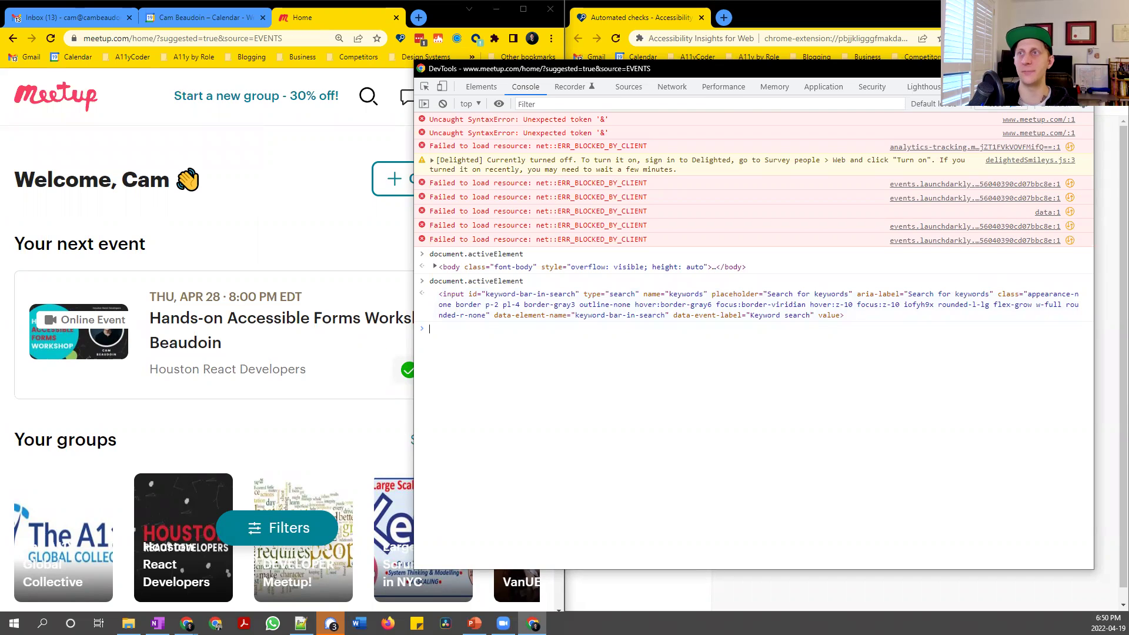
{"action": "key", "text": "F12"}
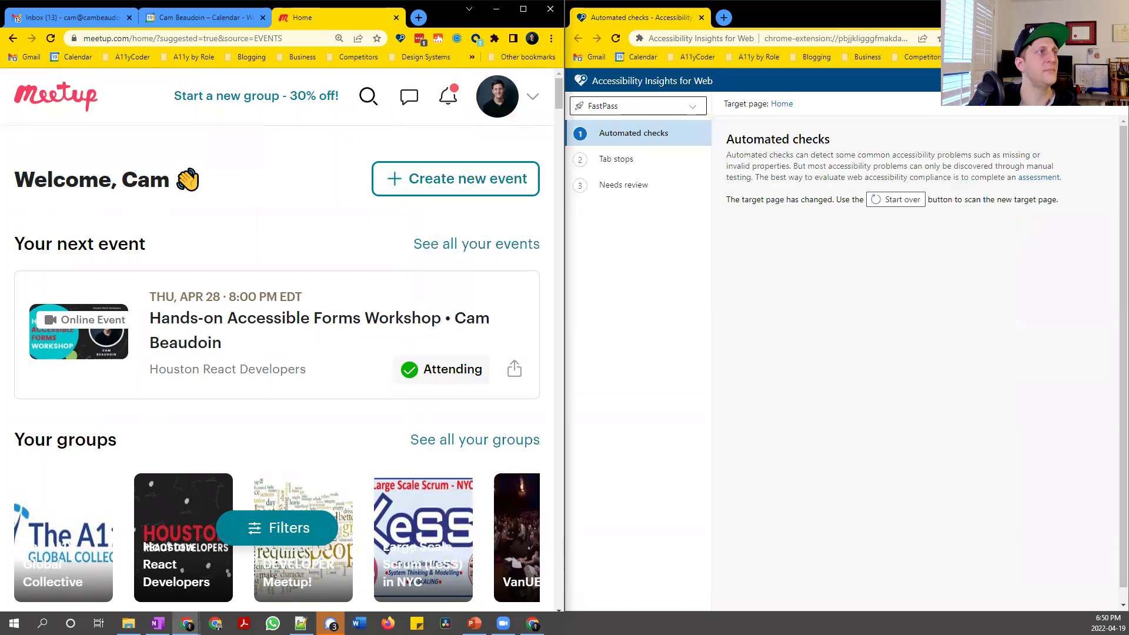
Search Google for "accessibility insights for web" in a new tab and open the accessibilityinsights.io overview page.
{"action": "left_click", "coordinate": [425, 19]}
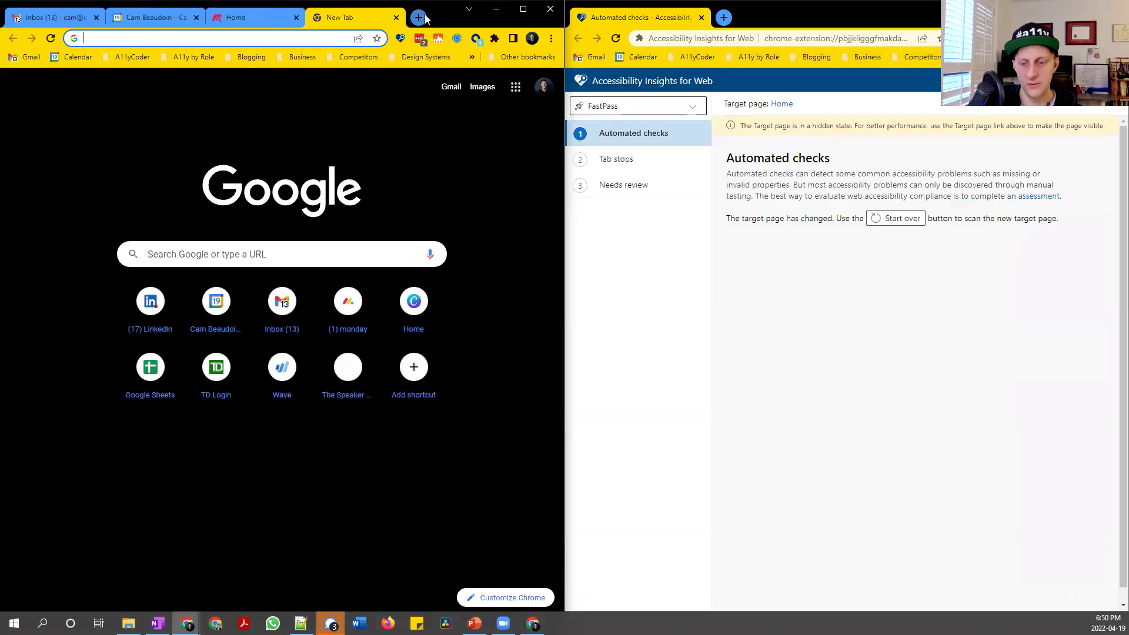
{"action": "type", "text": "accessib"}
{"action": "key", "text": "Down"}
{"action": "key", "text": "Return"}
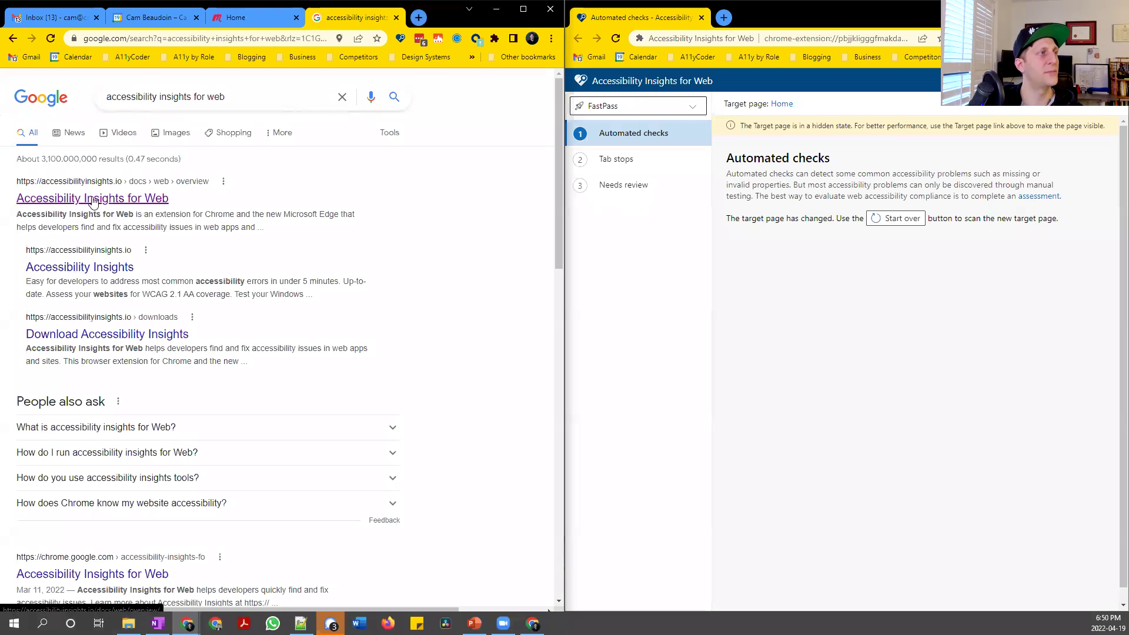
{"action": "left_click", "coordinate": [97, 186]}
{"action": "left_click", "coordinate": [218, 39]}
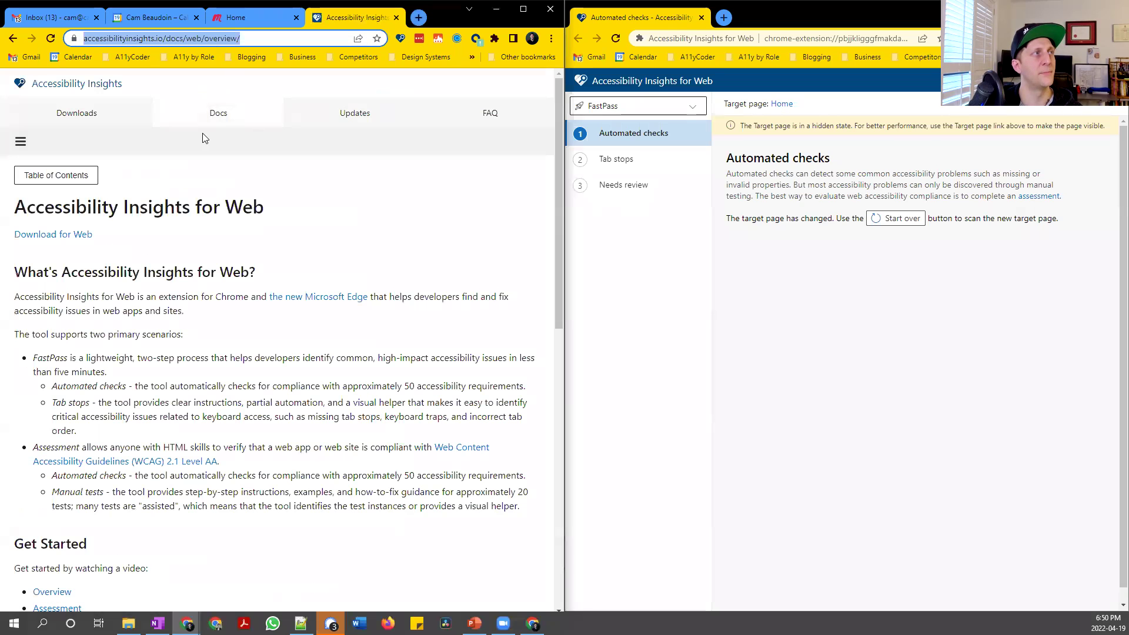
{"action": "key", "text": "alt+Tab"}
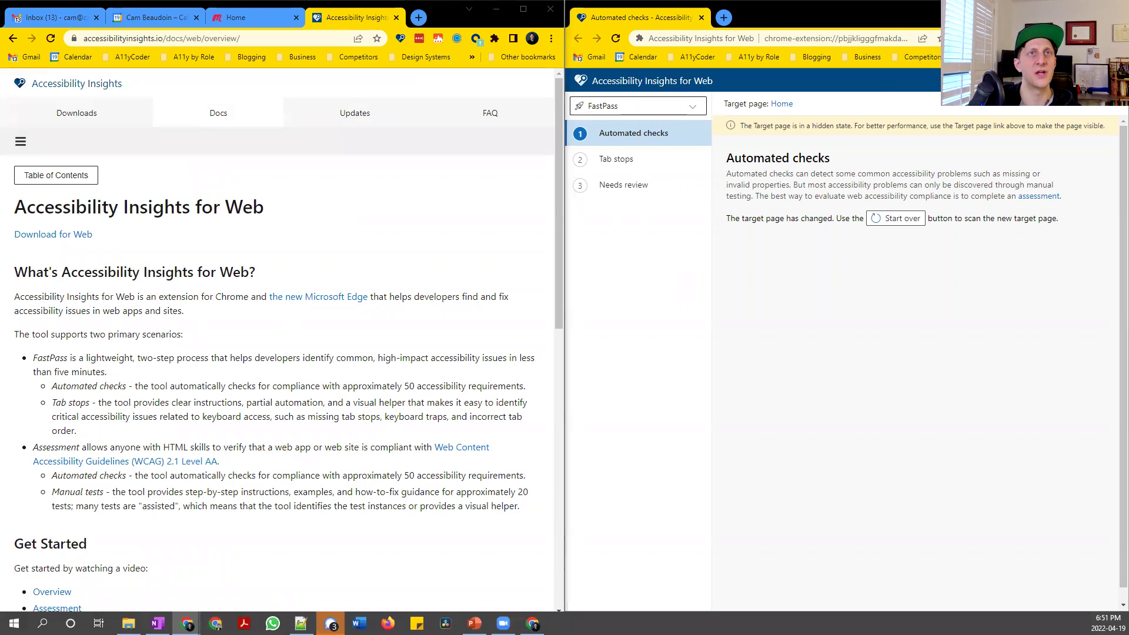
{"action": "key", "text": "alt+Tab"}
Maximize the browser window and return to the Meetup home page with the developer tools console open.
{"action": "left_click", "coordinate": [524, 10]}
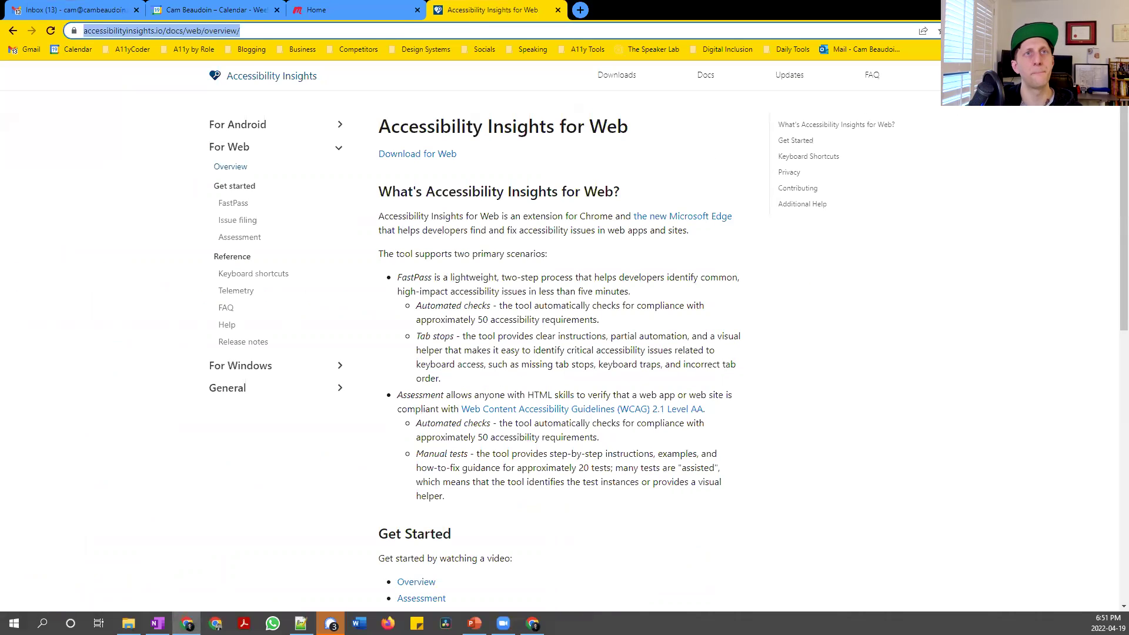
{"action": "left_click", "coordinate": [952, 248]}
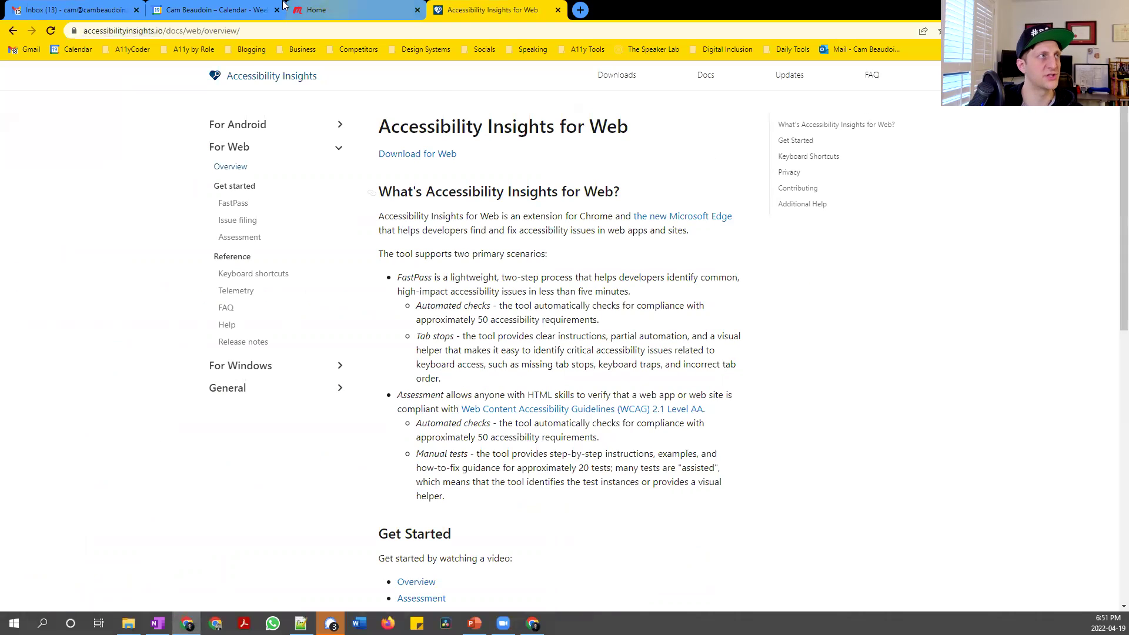
{"action": "left_click", "coordinate": [349, 13]}
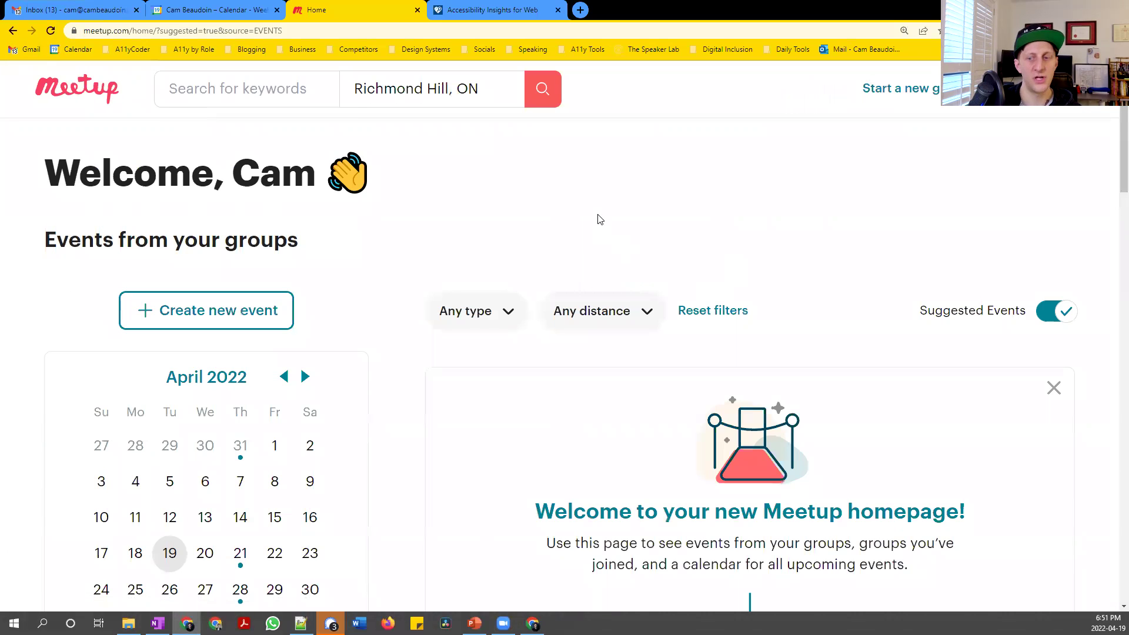
{"action": "key", "text": "F12"}
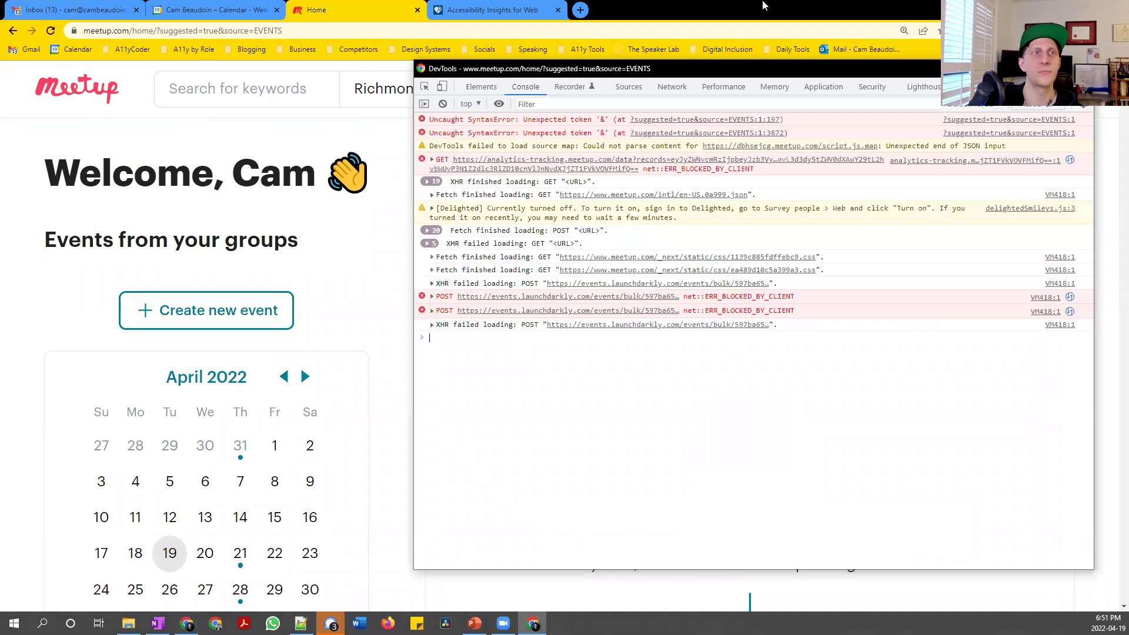